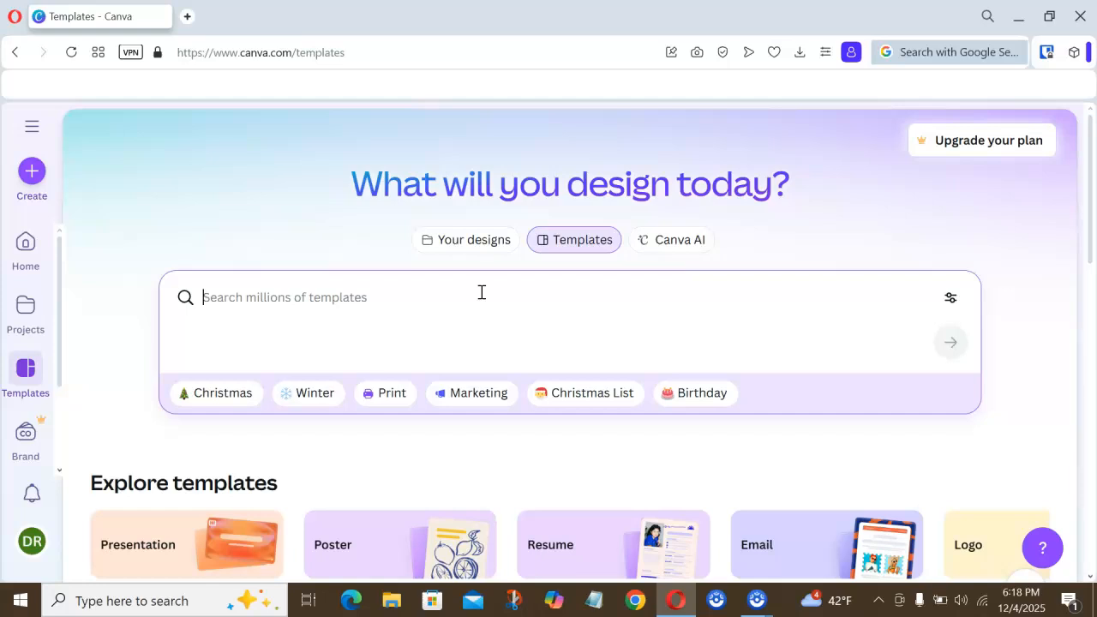
Search the templates for "infographic" and browse the resulting designs.
{"action": "type", "text": "infographic"}
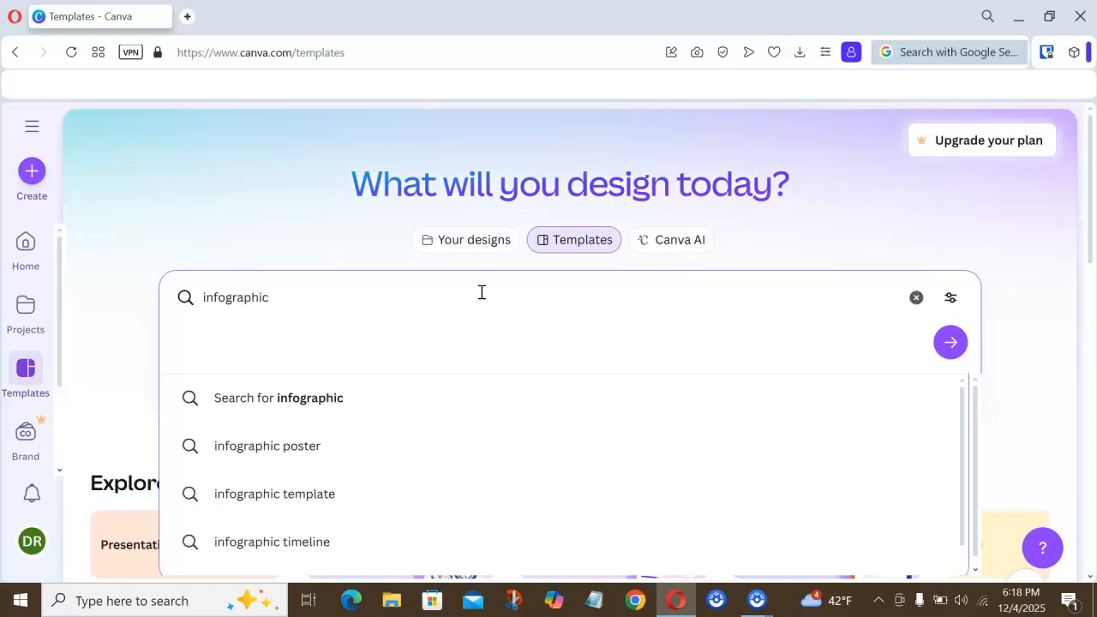
{"action": "key", "text": "Return"}
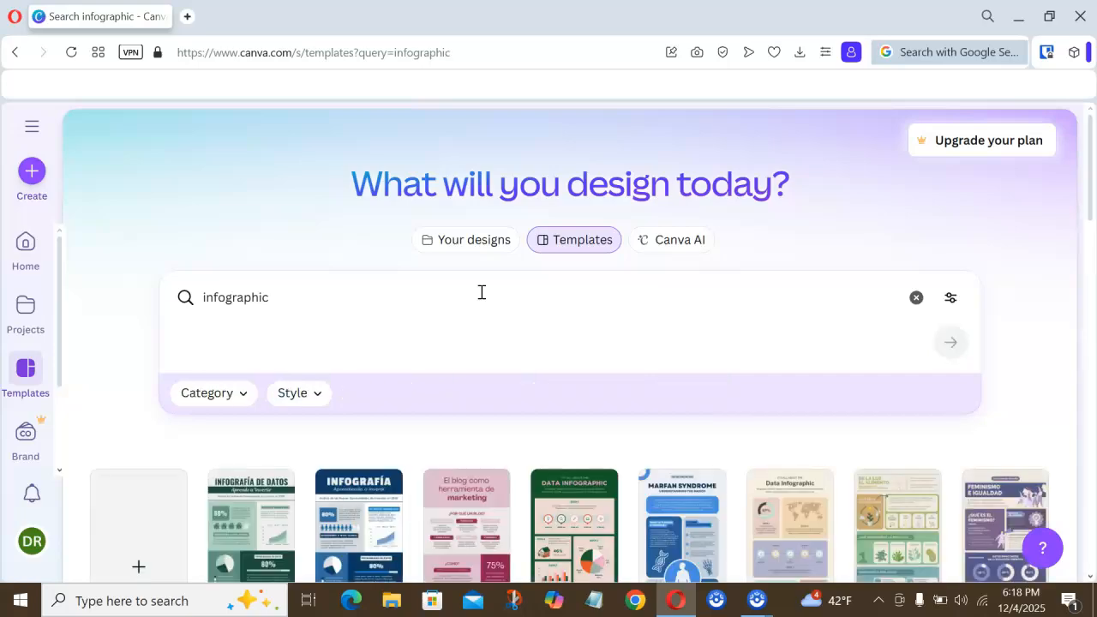
{"action": "scroll", "coordinate": [481, 292], "scroll_direction": "down", "scroll_amount": 5}
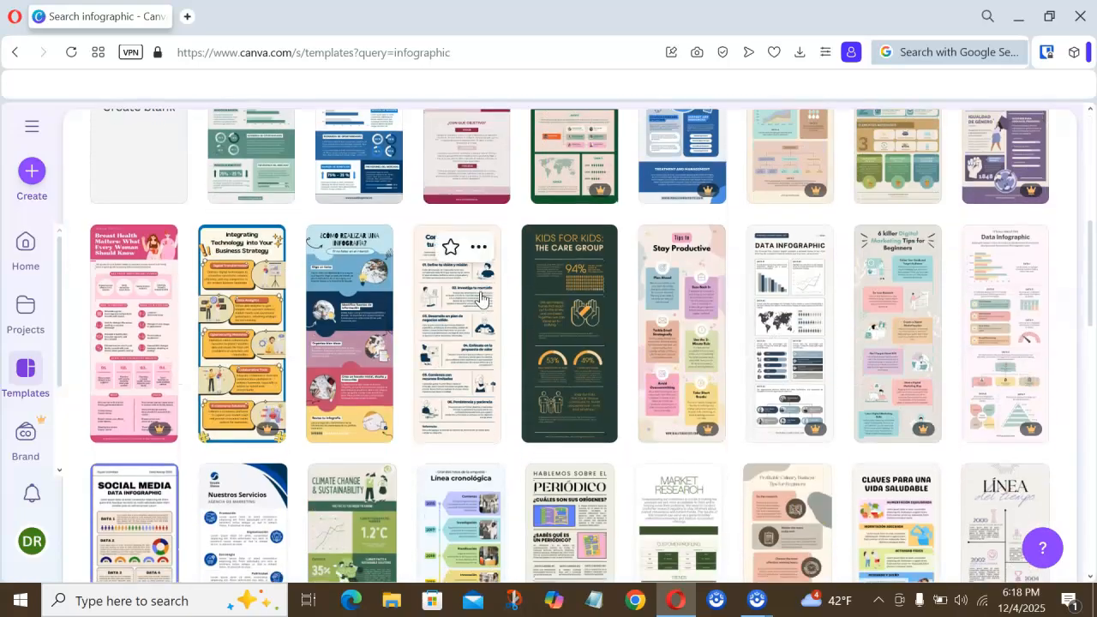
{"action": "scroll", "coordinate": [482, 299], "scroll_direction": "down", "scroll_amount": 3}
{"action": "scroll", "coordinate": [482, 299], "scroll_direction": "up", "scroll_amount": 2}
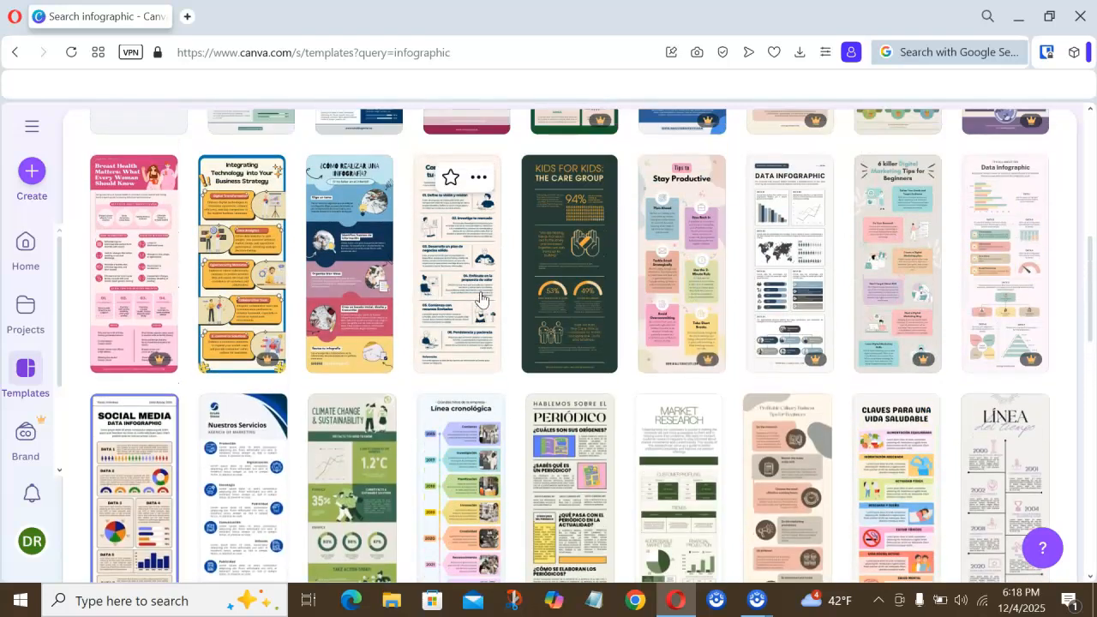
{"action": "scroll", "coordinate": [480, 298], "scroll_direction": "up", "scroll_amount": 5}
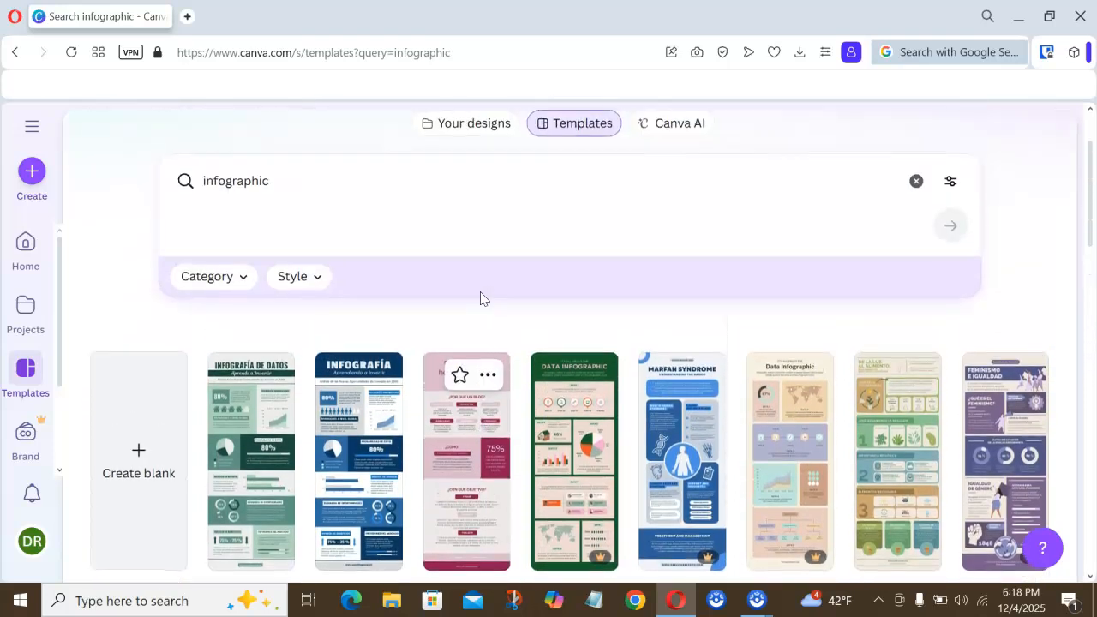
{"action": "scroll", "coordinate": [481, 297], "scroll_direction": "up", "scroll_amount": 2}
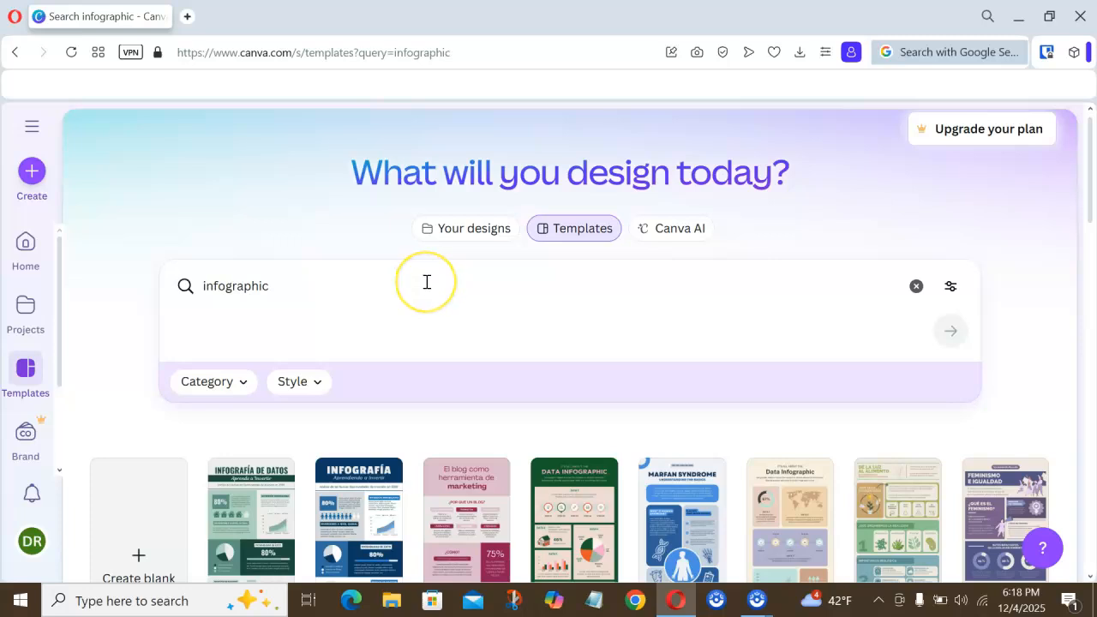
Refine the template search to "infographic poster".
{"action": "left_click", "coordinate": [404, 283]}
{"action": "type", "text": "p"}
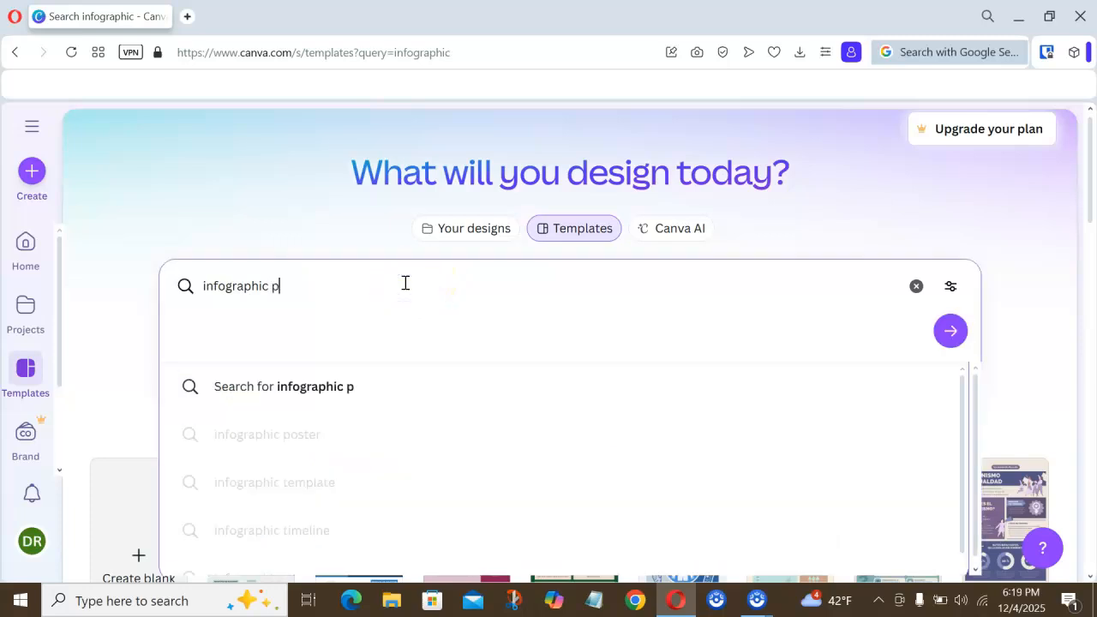
{"action": "type", "text": "oster"}
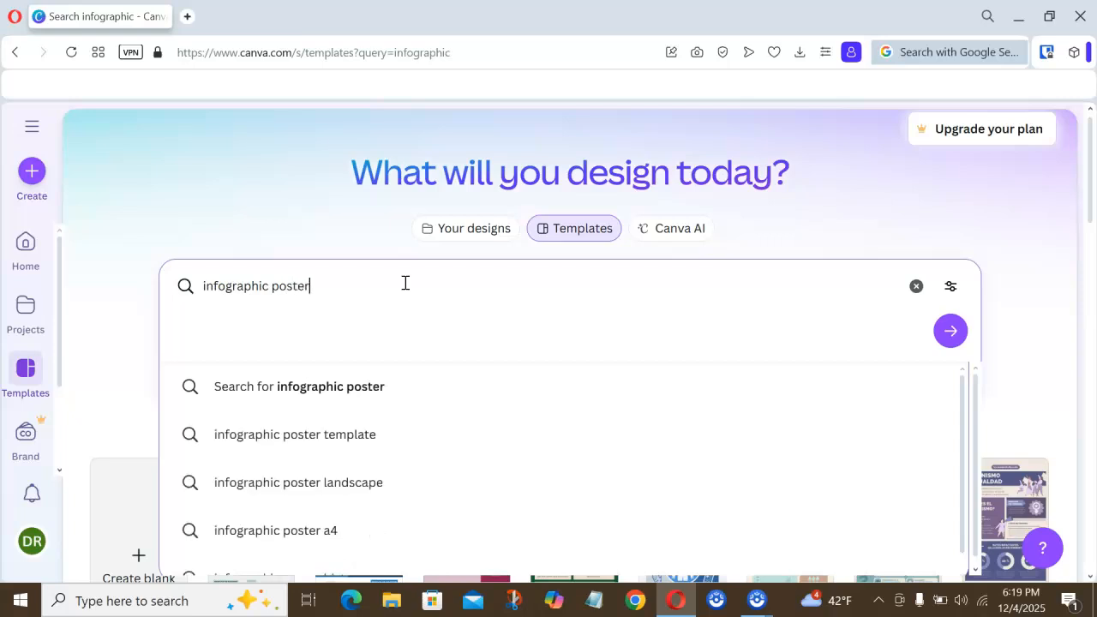
{"action": "left_click", "coordinate": [329, 398]}
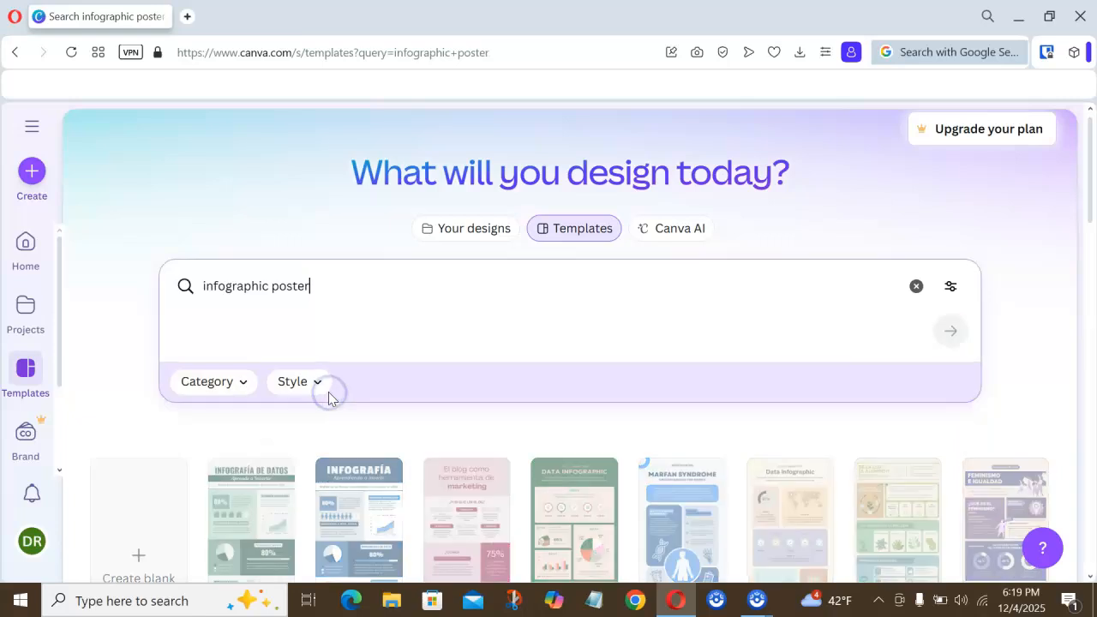
Examine the infographic poster templates for a suitable layout and style.
{"action": "scroll", "coordinate": [329, 399], "scroll_direction": "down", "scroll_amount": 2}
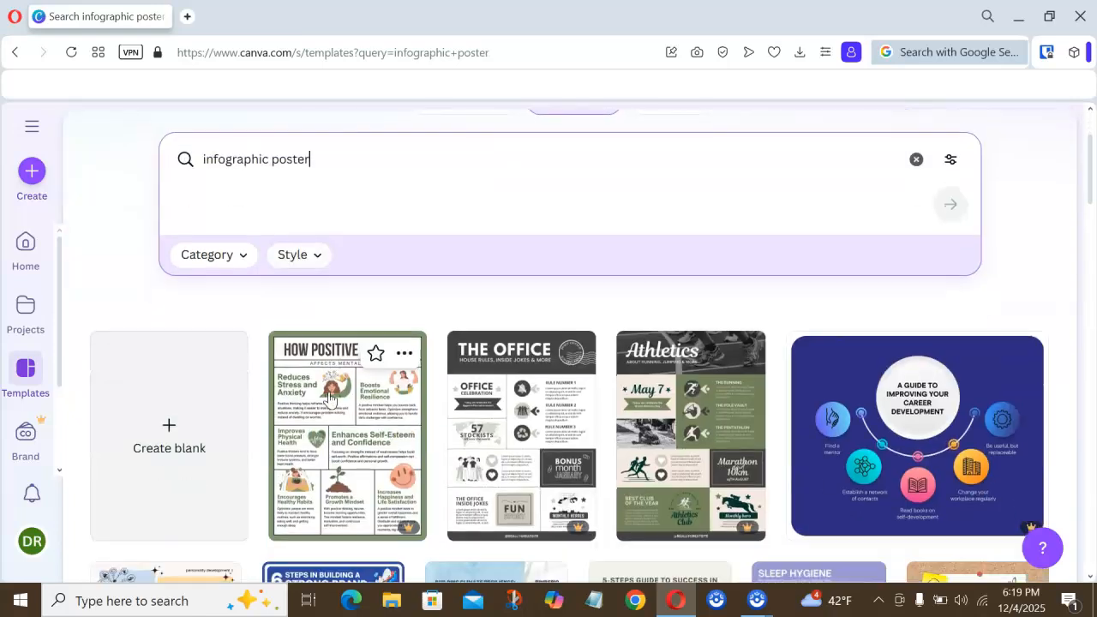
{"action": "scroll", "coordinate": [329, 398], "scroll_direction": "down", "scroll_amount": 3}
{"action": "scroll", "coordinate": [331, 398], "scroll_direction": "down", "scroll_amount": 1}
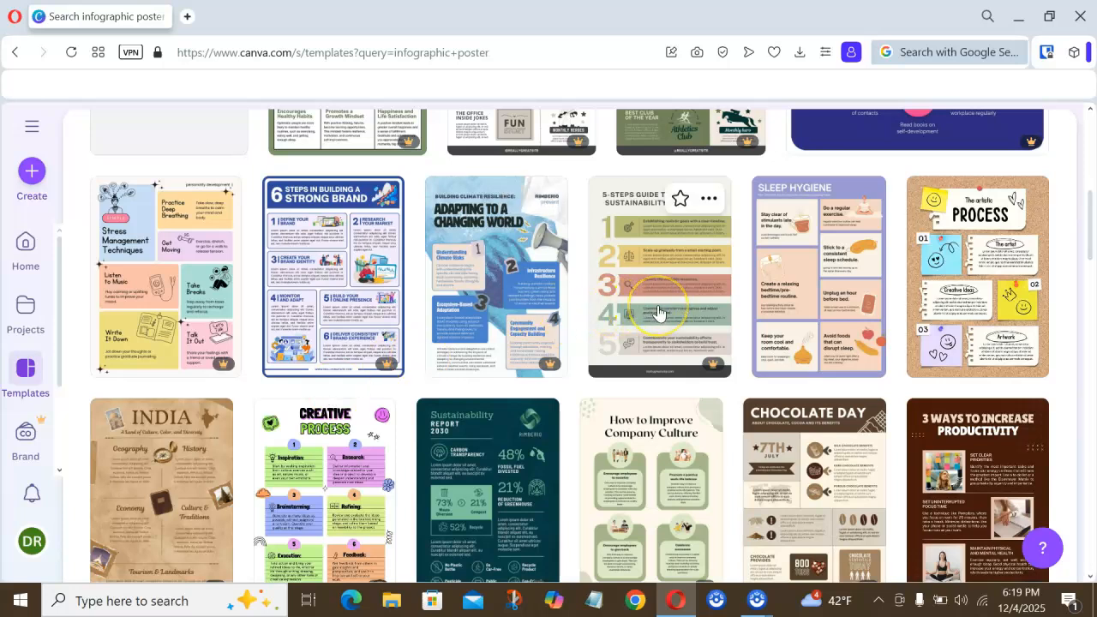
{"action": "mouse_move", "coordinate": [716, 368]}
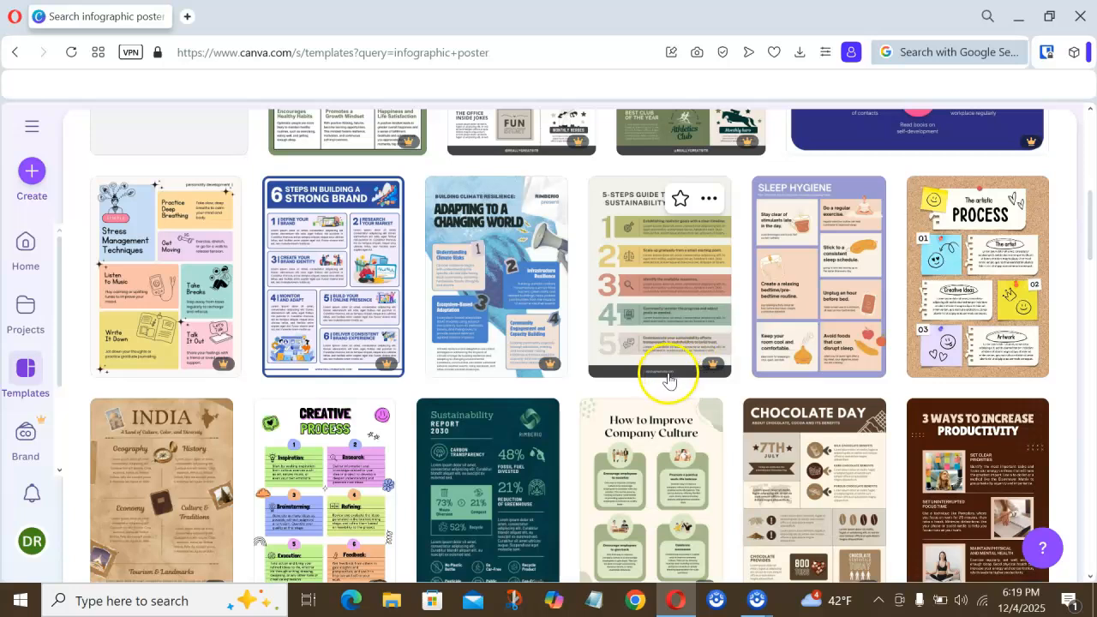
{"action": "scroll", "coordinate": [635, 397], "scroll_direction": "down", "scroll_amount": 2}
{"action": "left_click", "coordinate": [677, 301]}
{"action": "scroll", "coordinate": [684, 304], "scroll_direction": "down", "scroll_amount": 2}
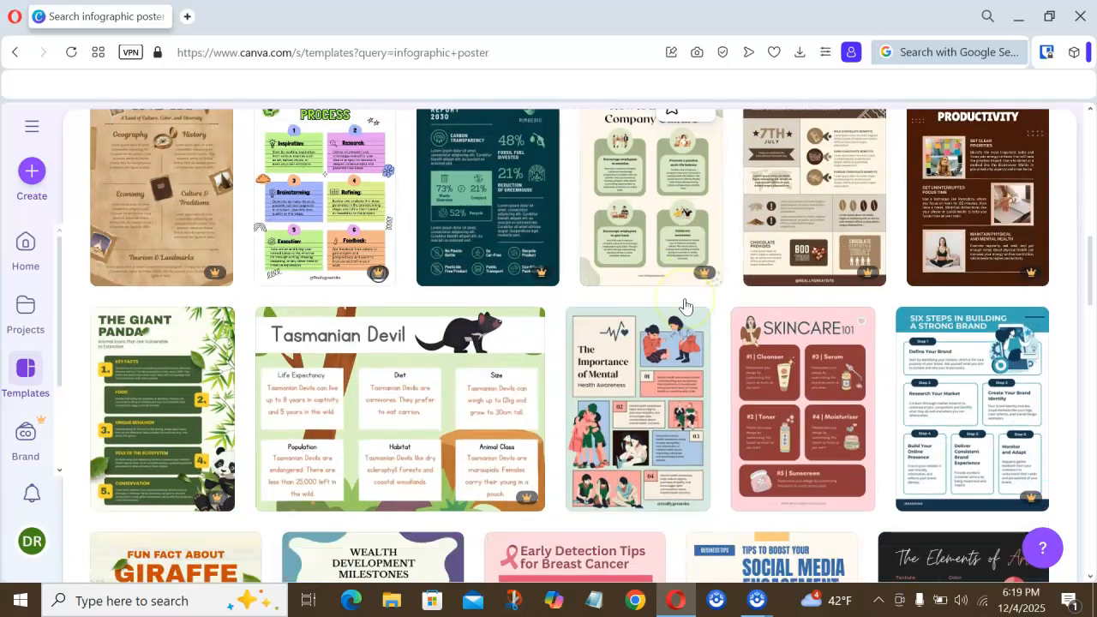
{"action": "scroll", "coordinate": [684, 304], "scroll_direction": "down", "scroll_amount": 1}
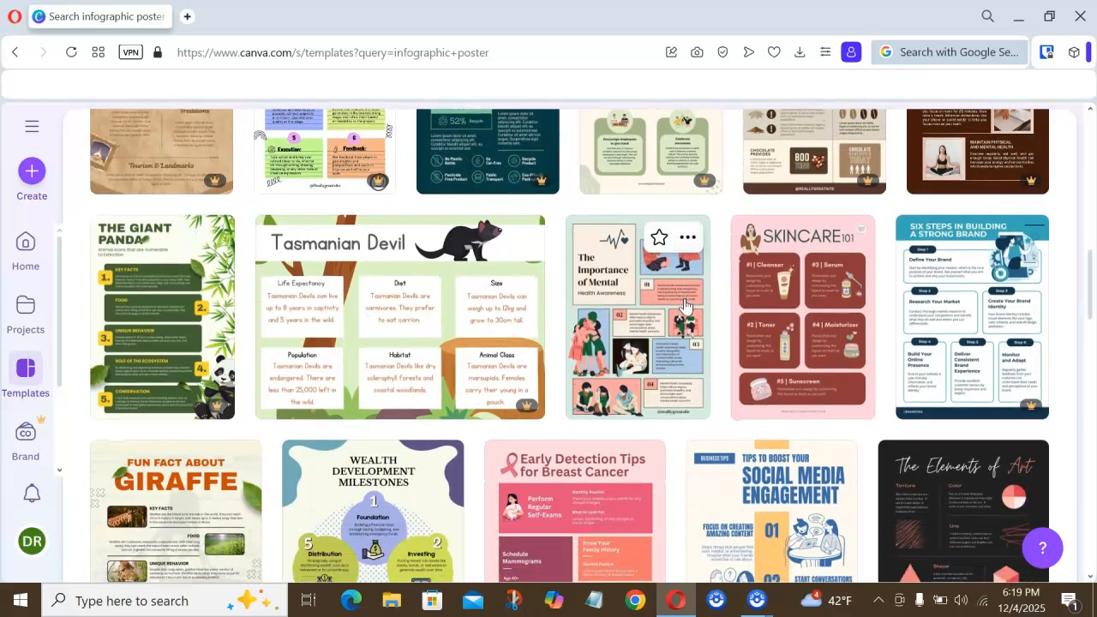
{"action": "scroll", "coordinate": [684, 304], "scroll_direction": "down", "scroll_amount": 2}
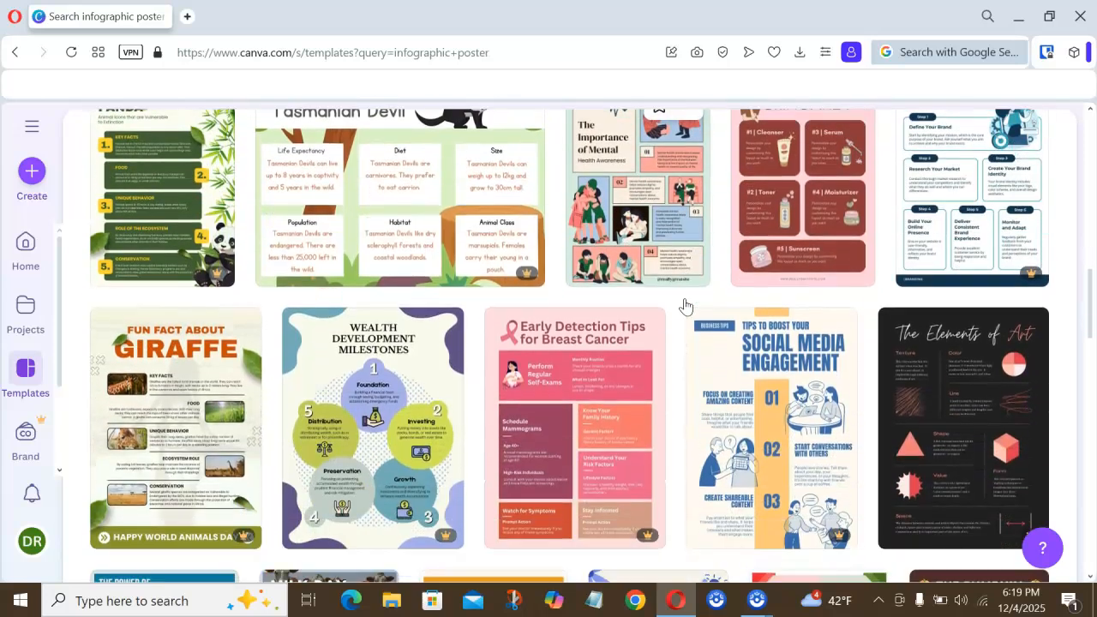
{"action": "scroll", "coordinate": [683, 304], "scroll_direction": "down", "scroll_amount": 1}
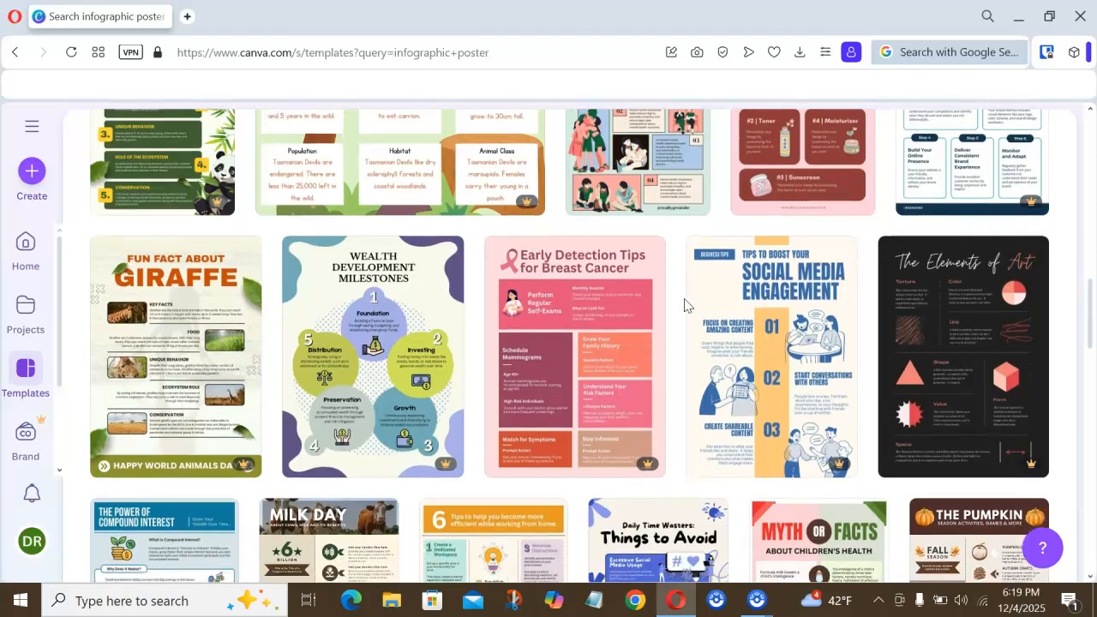
{"action": "scroll", "coordinate": [683, 304], "scroll_direction": "down", "scroll_amount": 2}
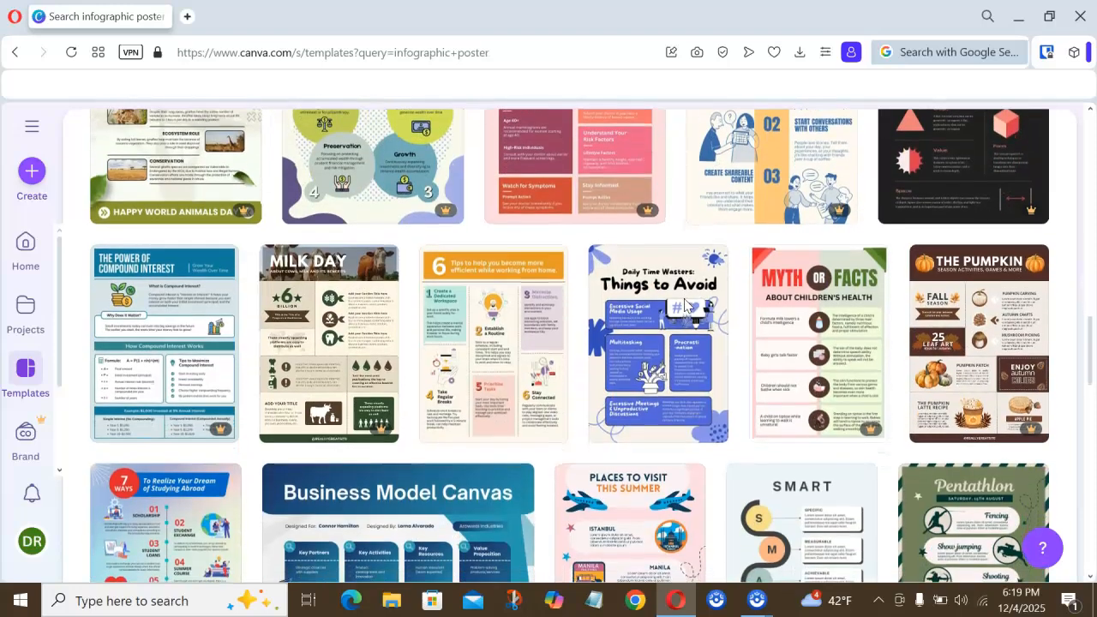
{"action": "scroll", "coordinate": [683, 304], "scroll_direction": "down", "scroll_amount": 2}
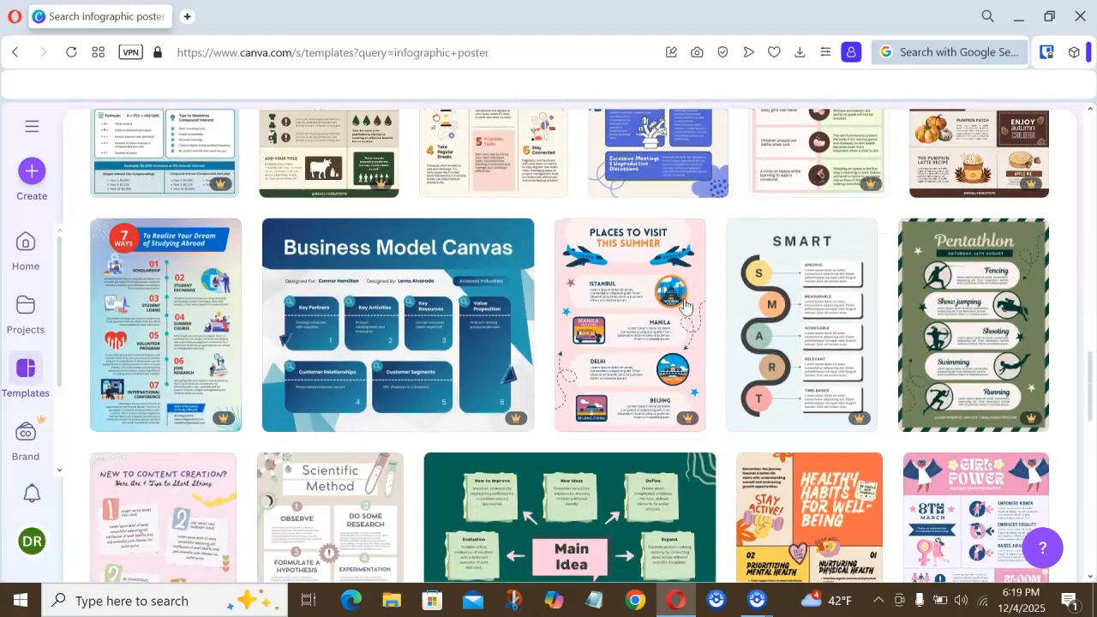
Choose the Brown and Yellow Doodle The artistic Process Poster template and open it for customizing.
{"action": "scroll", "coordinate": [683, 305], "scroll_direction": "up", "scroll_amount": 3}
{"action": "scroll", "coordinate": [686, 306], "scroll_direction": "up", "scroll_amount": 4}
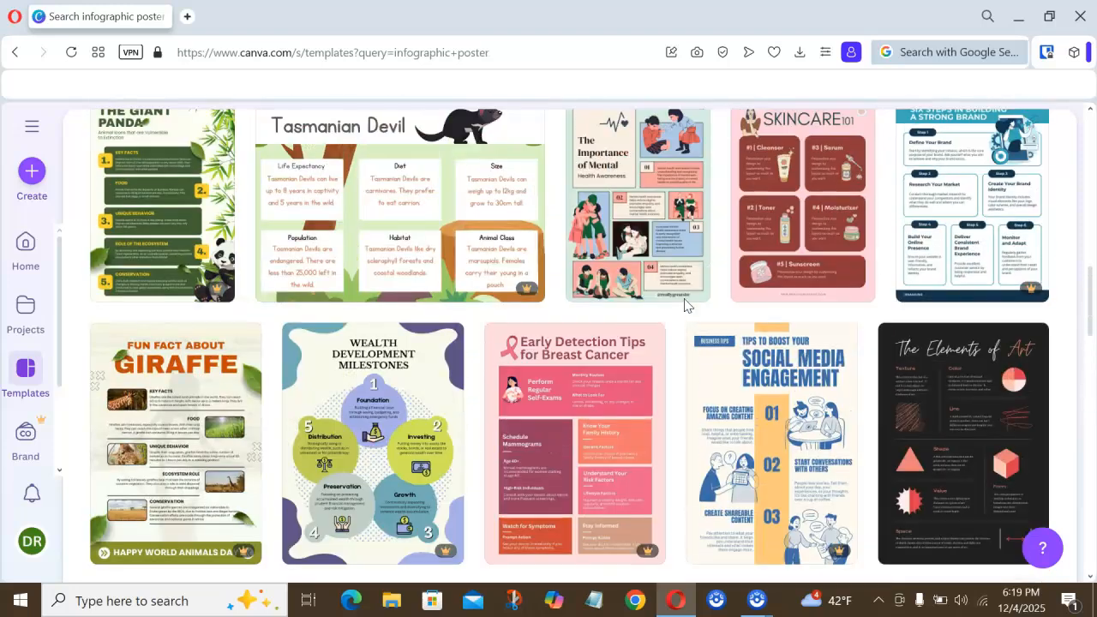
{"action": "scroll", "coordinate": [685, 306], "scroll_direction": "up", "scroll_amount": 3}
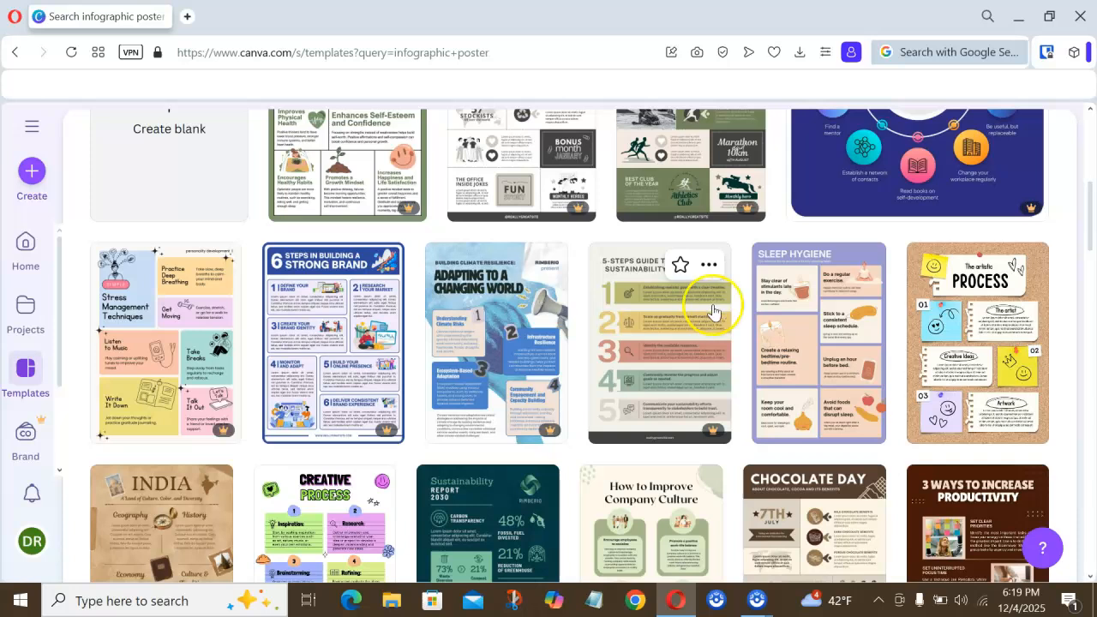
{"action": "left_click", "coordinate": [975, 342]}
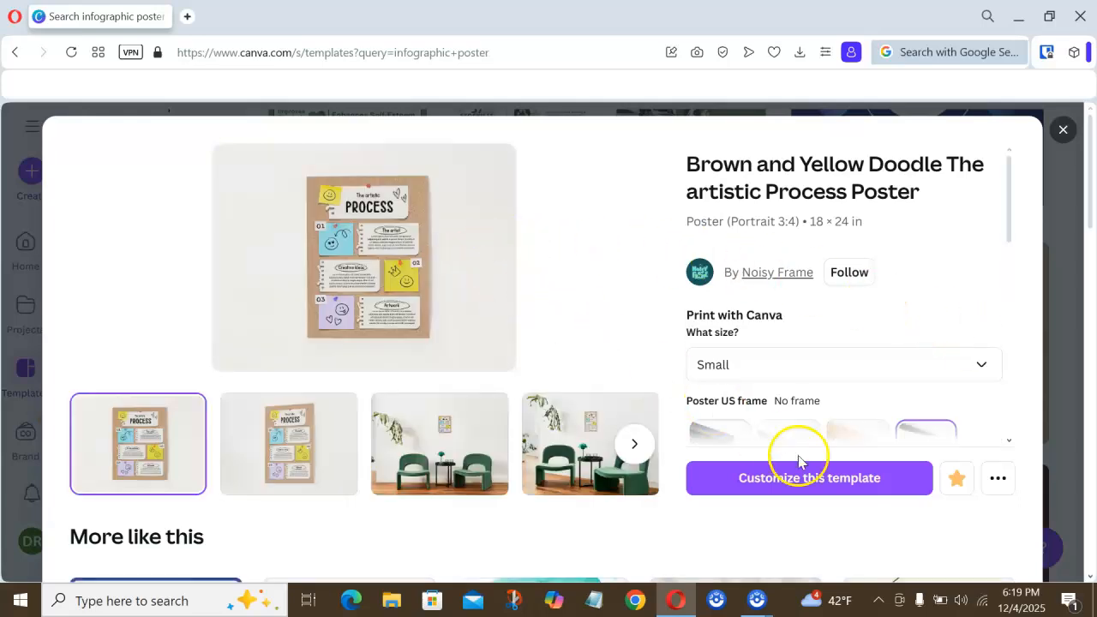
{"action": "left_click", "coordinate": [837, 478]}
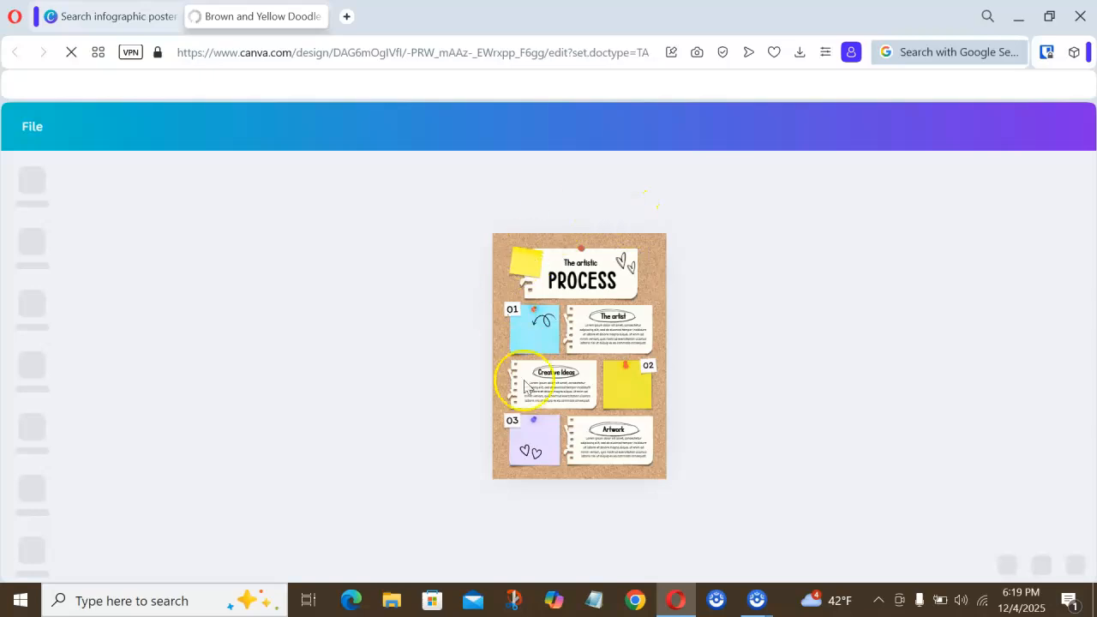
Replace the line "The artistic" above the PROCESS title with "Artificial Intelligence".
{"action": "left_click", "coordinate": [590, 280]}
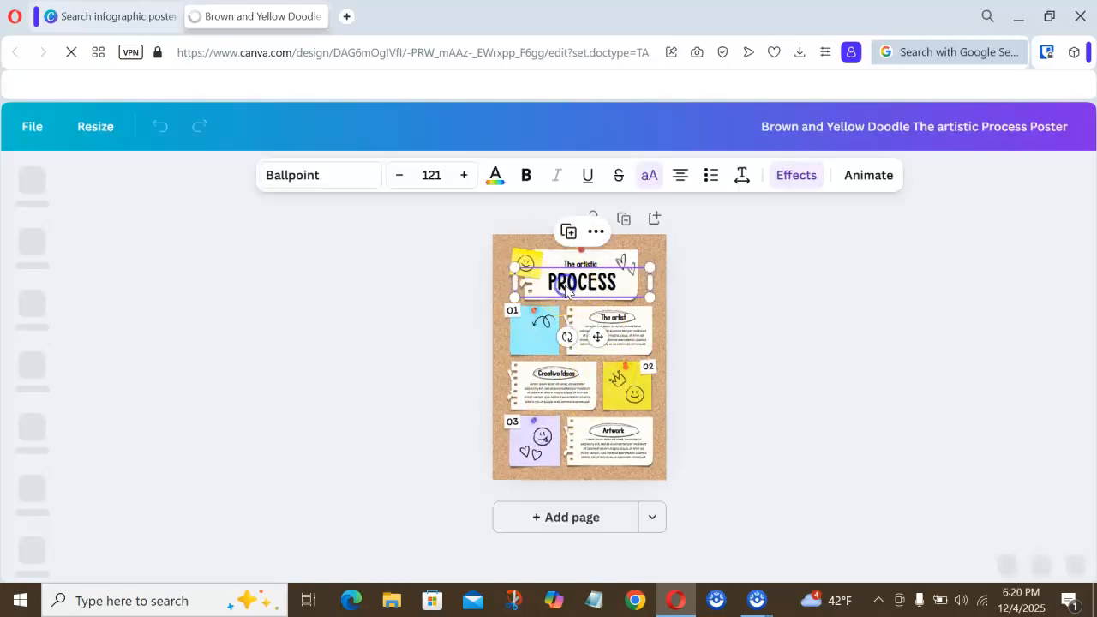
{"action": "double_click", "coordinate": [566, 290]}
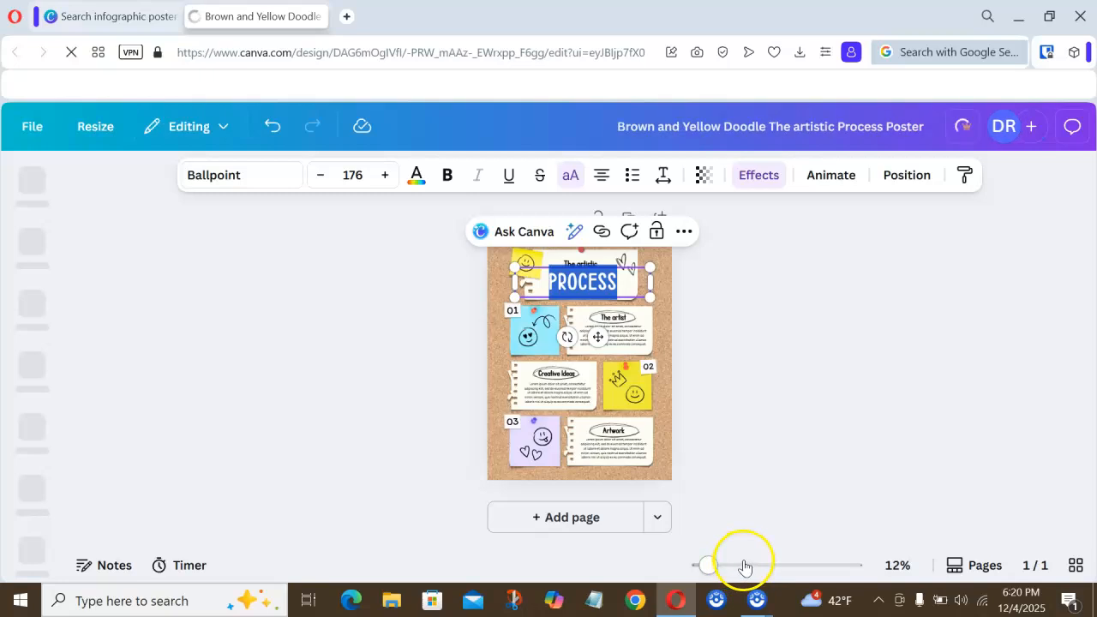
{"action": "left_click", "coordinate": [745, 566]}
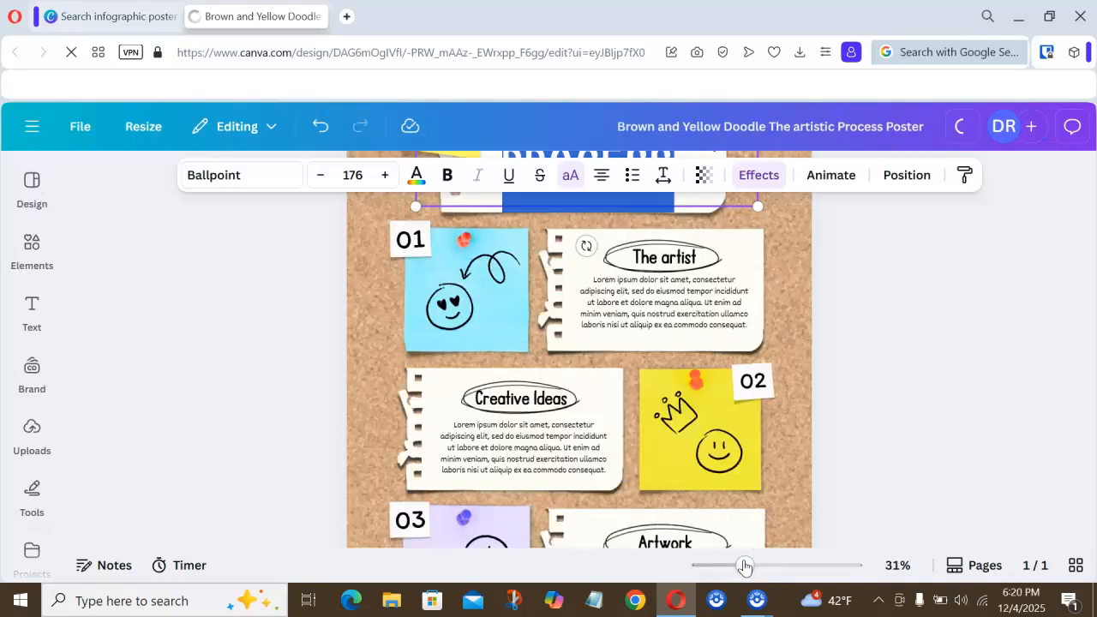
{"action": "left_click", "coordinate": [773, 565]}
{"action": "left_click", "coordinate": [744, 453]}
{"action": "left_click_drag", "start_coordinate": [741, 564], "coordinate": [697, 566]}
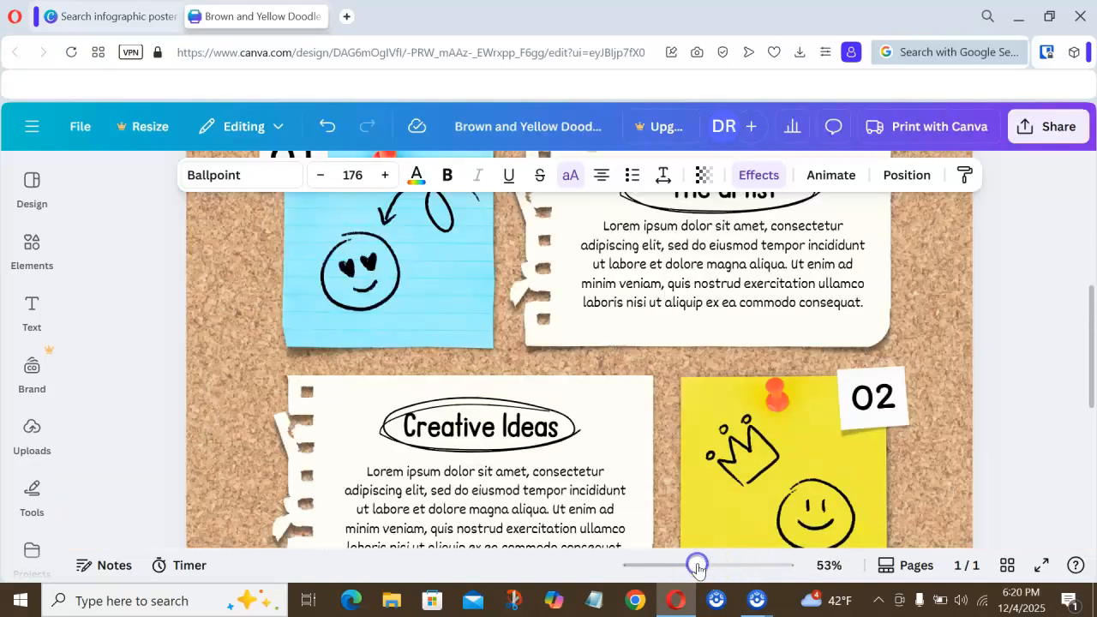
{"action": "scroll", "coordinate": [658, 345], "scroll_direction": "up", "scroll_amount": 5}
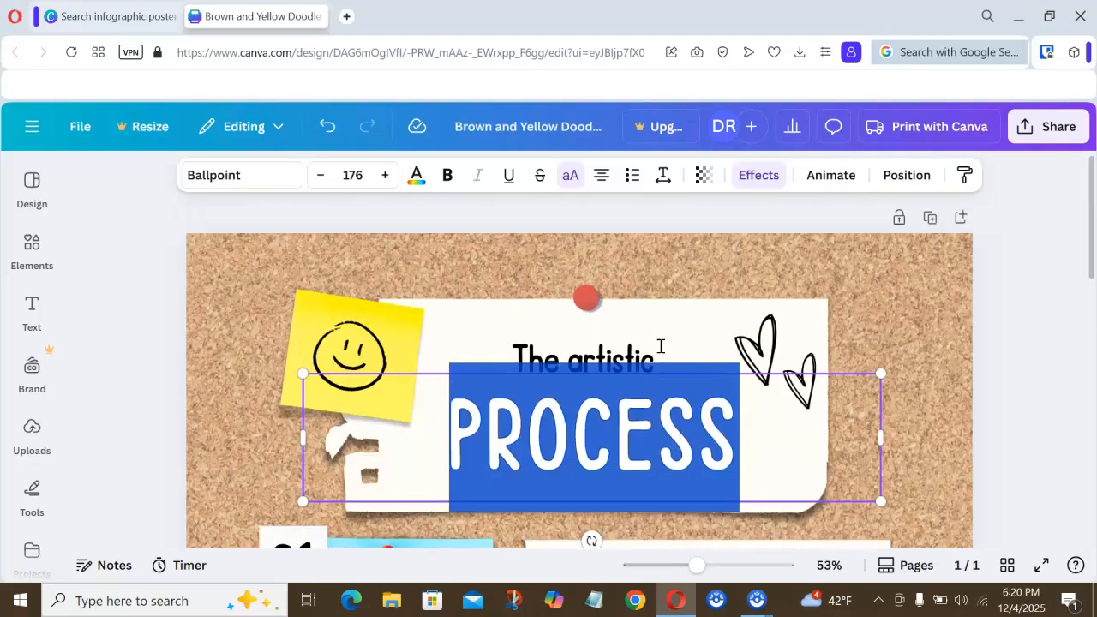
{"action": "left_click", "coordinate": [617, 355]}
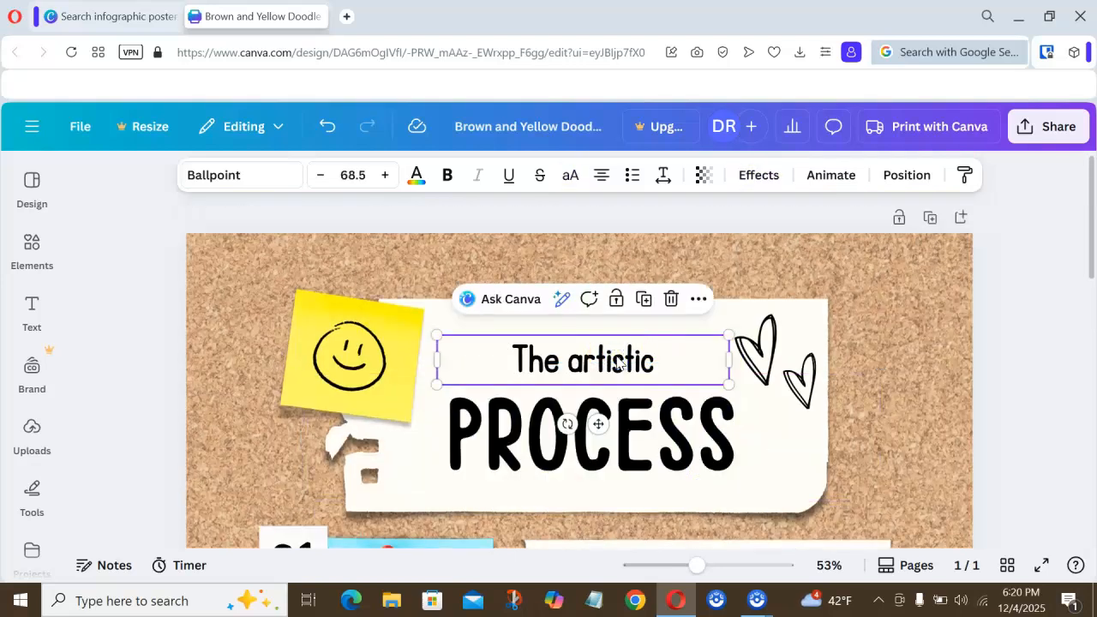
{"action": "double_click", "coordinate": [617, 358]}
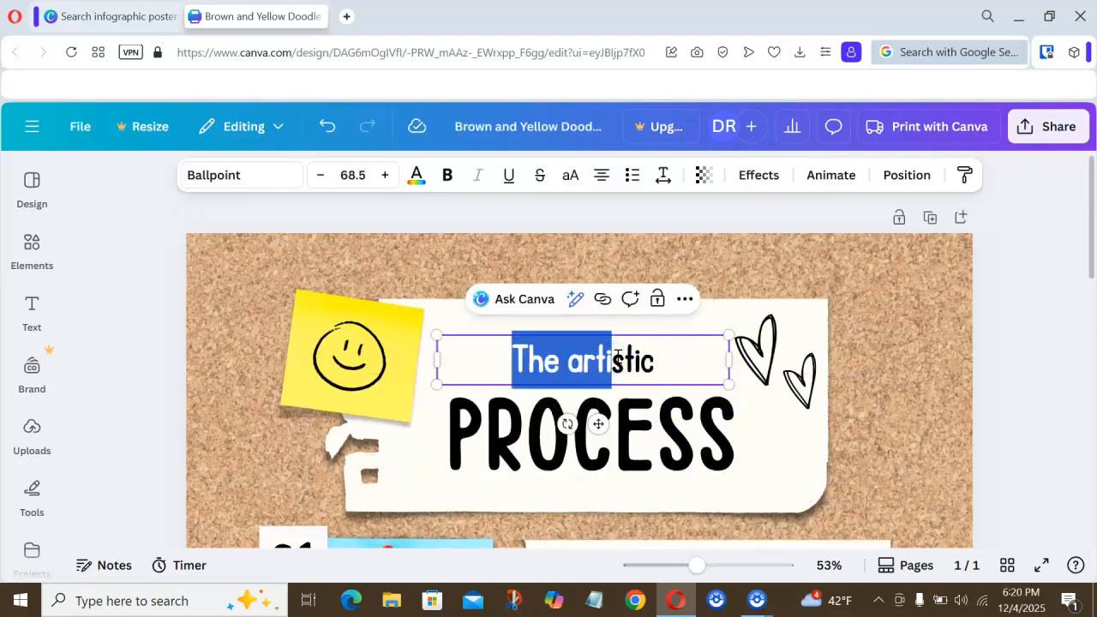
{"action": "key", "text": "ctrl+a"}
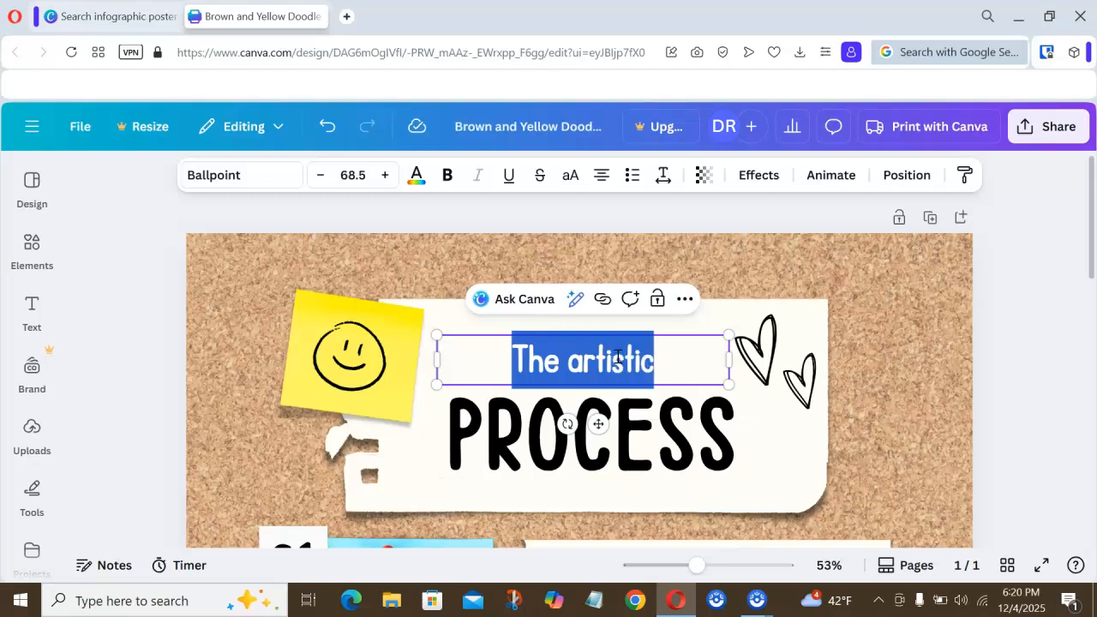
{"action": "type", "text": "Ar"}
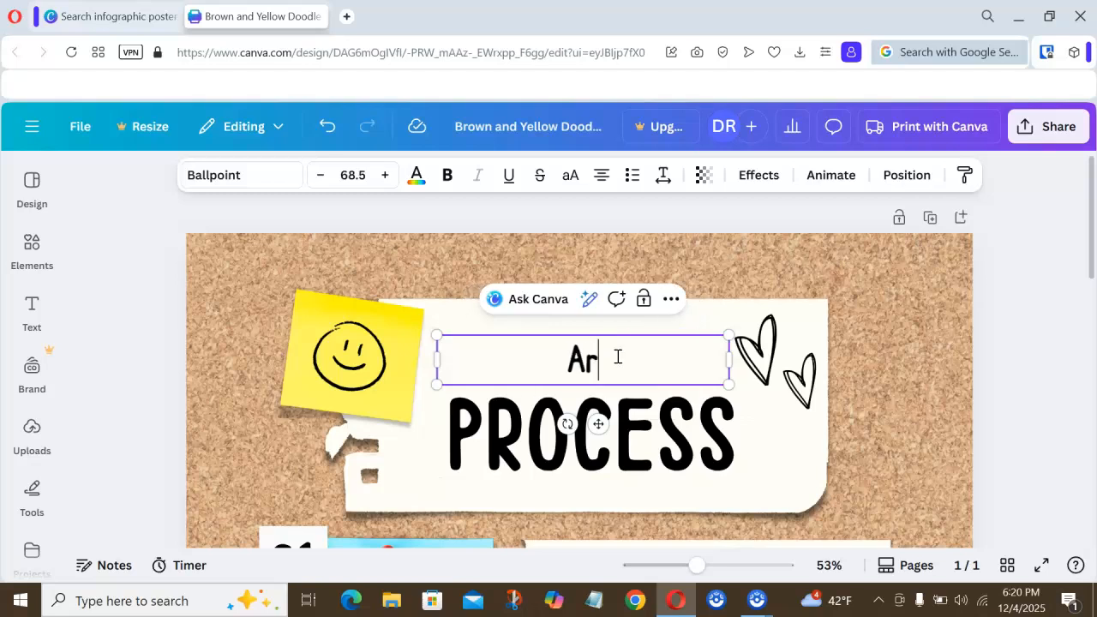
{"action": "type", "text": "tificia"}
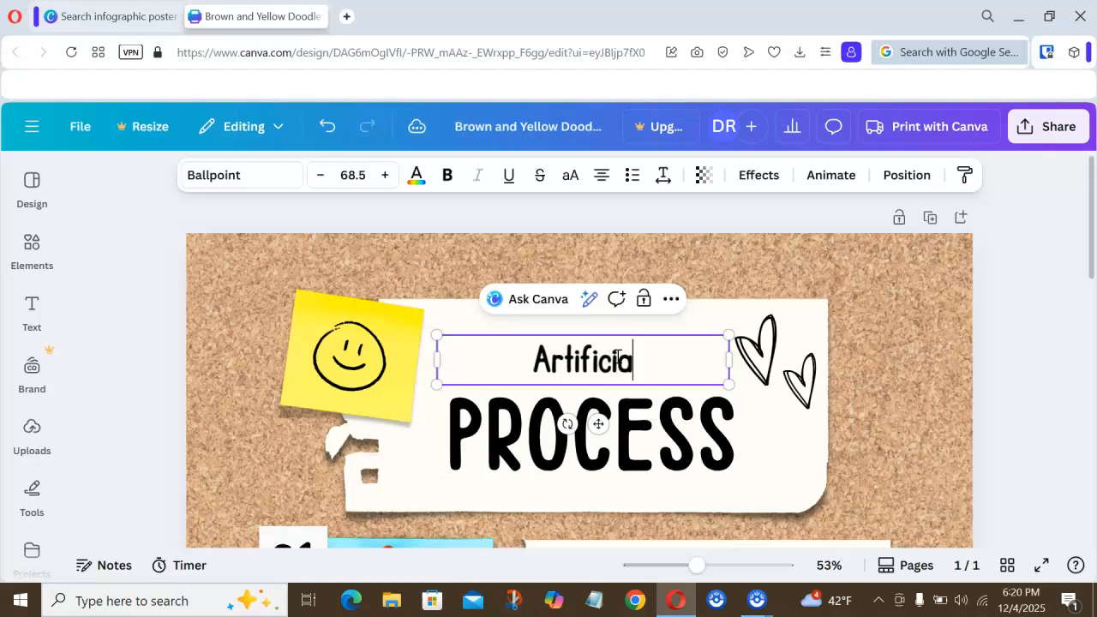
{"action": "type", "text": "l In"}
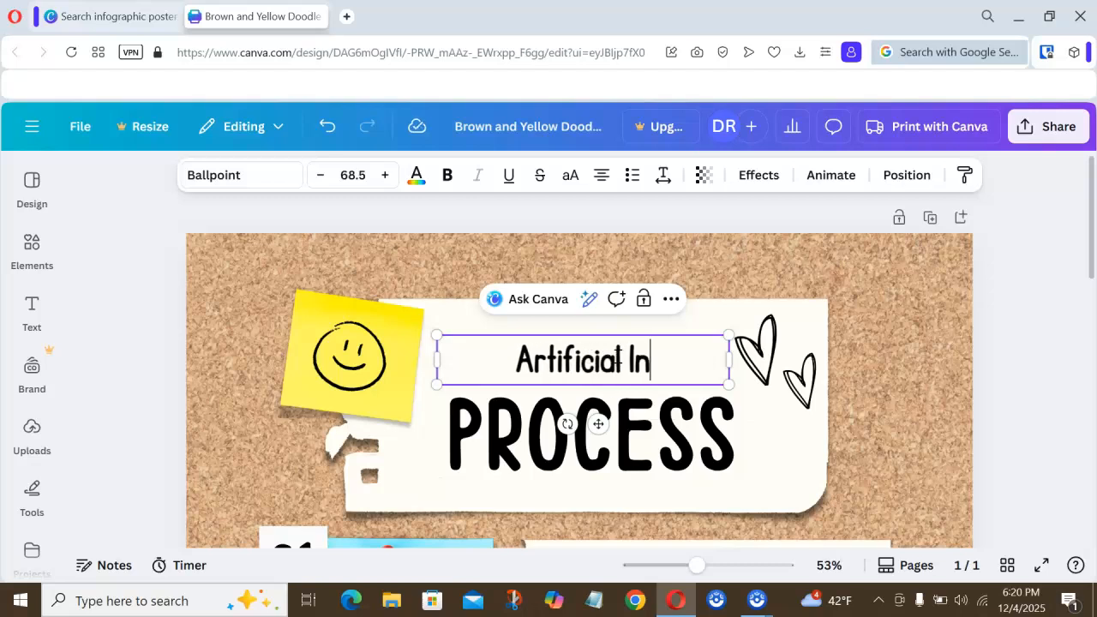
{"action": "type", "text": "telli"}
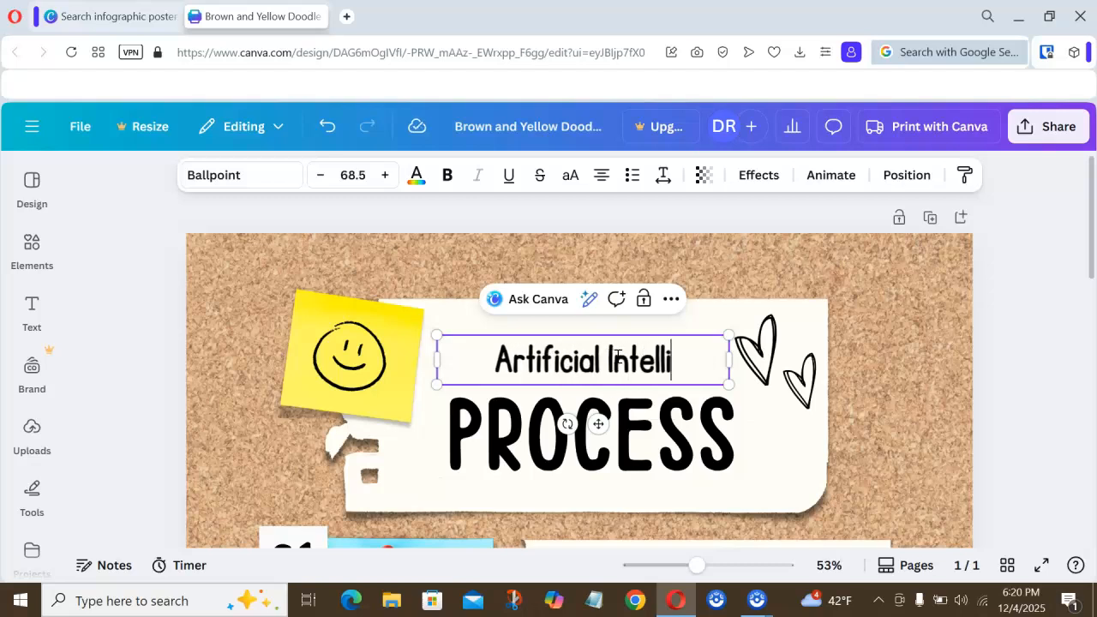
{"action": "type", "text": "gence"}
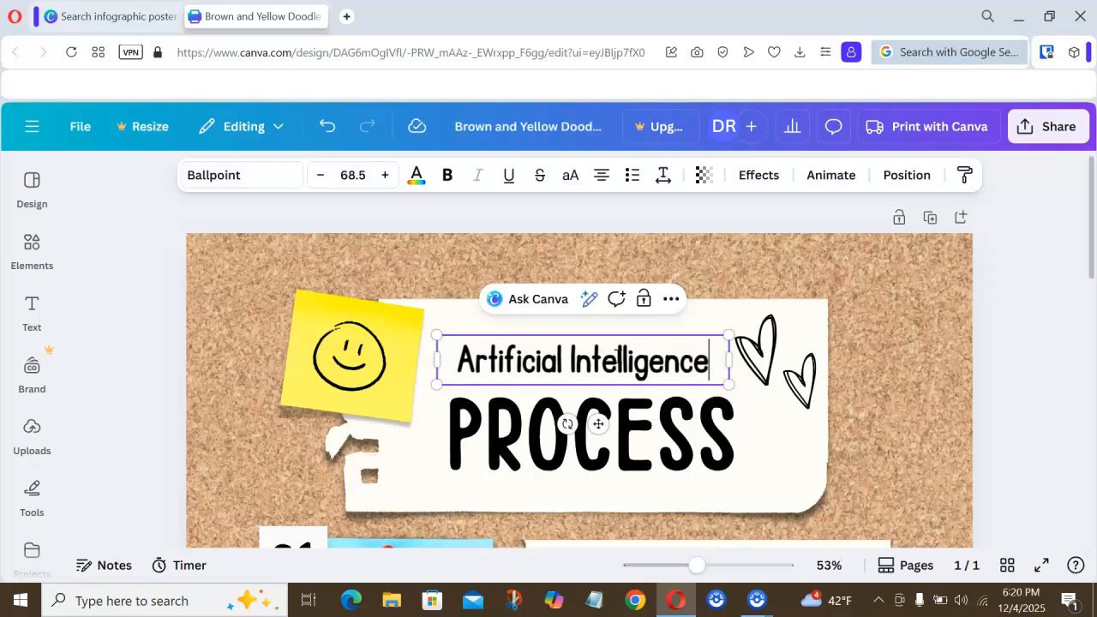
Replace the large PROCESS title on the poster with "WHAT IS IT?".
{"action": "left_click", "coordinate": [680, 409]}
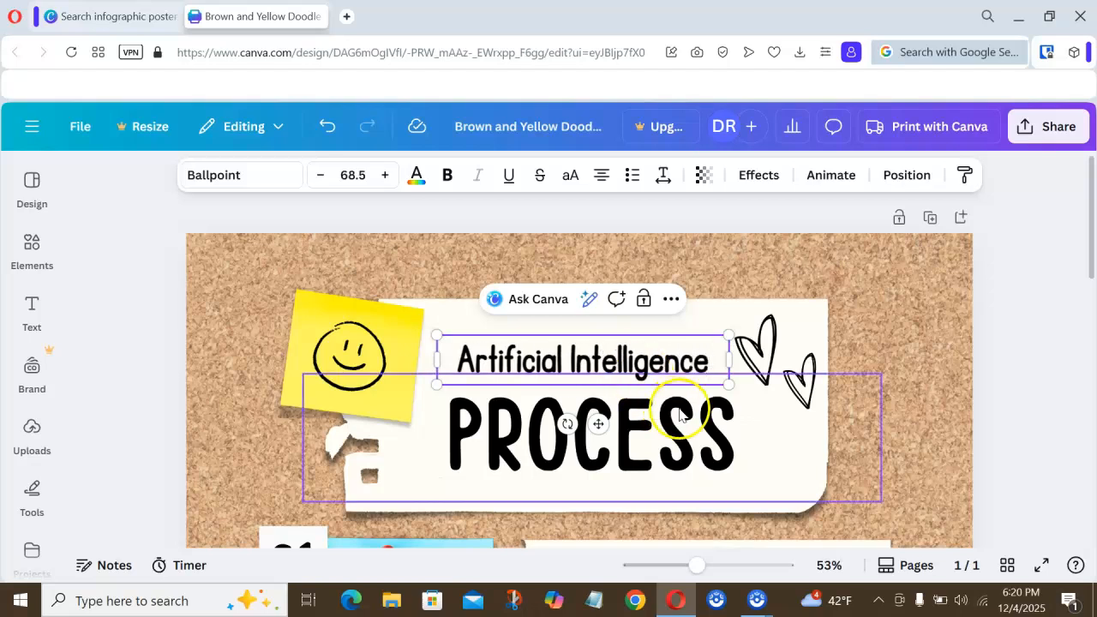
{"action": "double_click", "coordinate": [680, 409]}
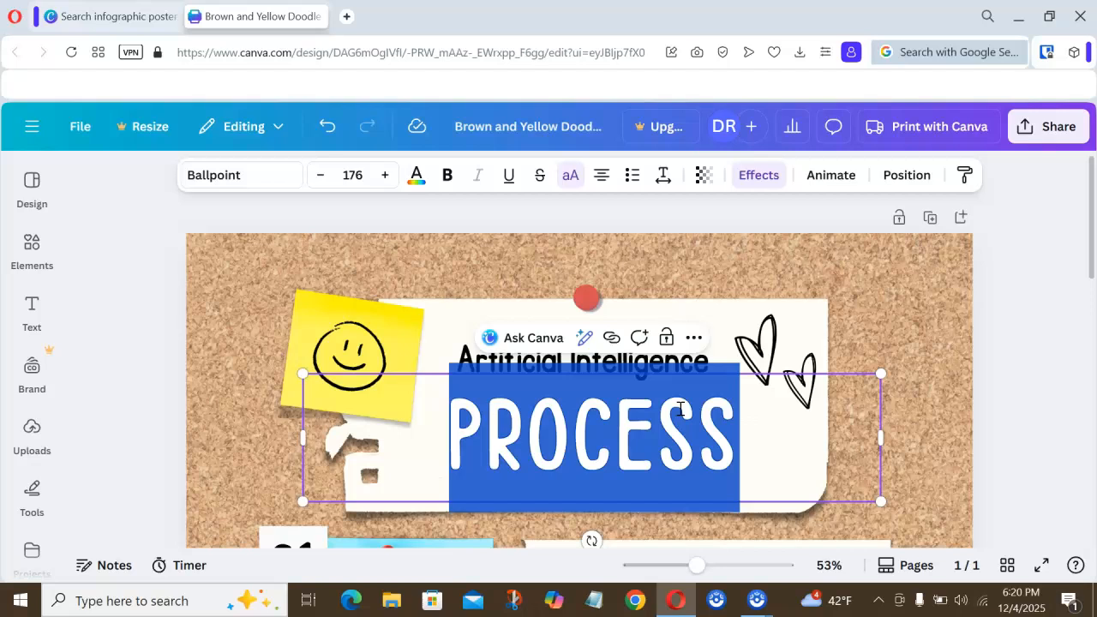
{"action": "type", "text": "W"}
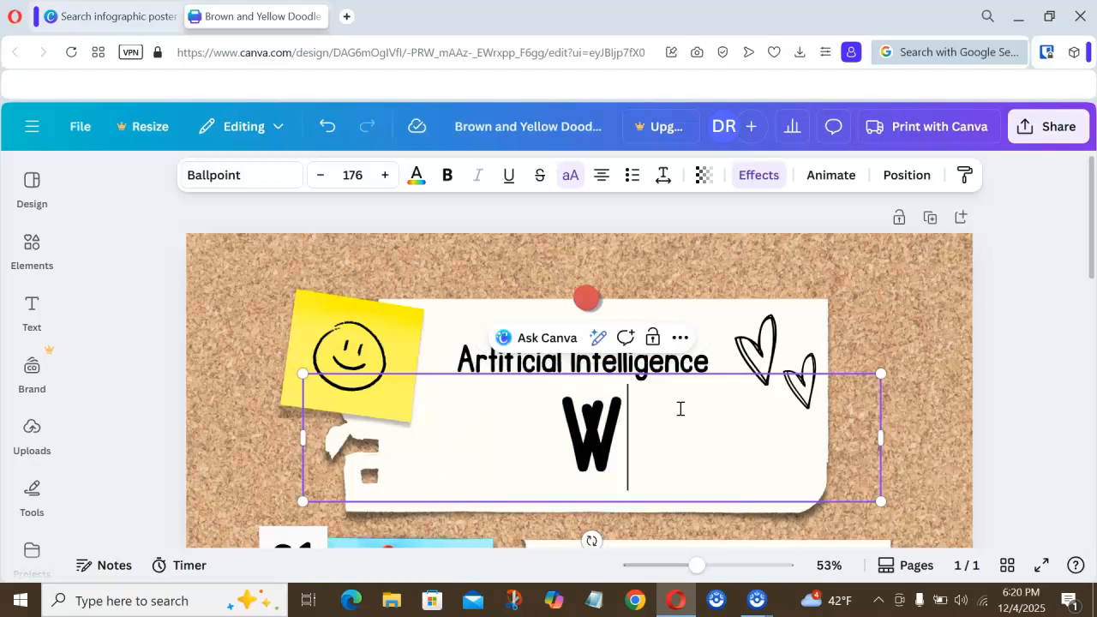
{"action": "type", "text": "HA"}
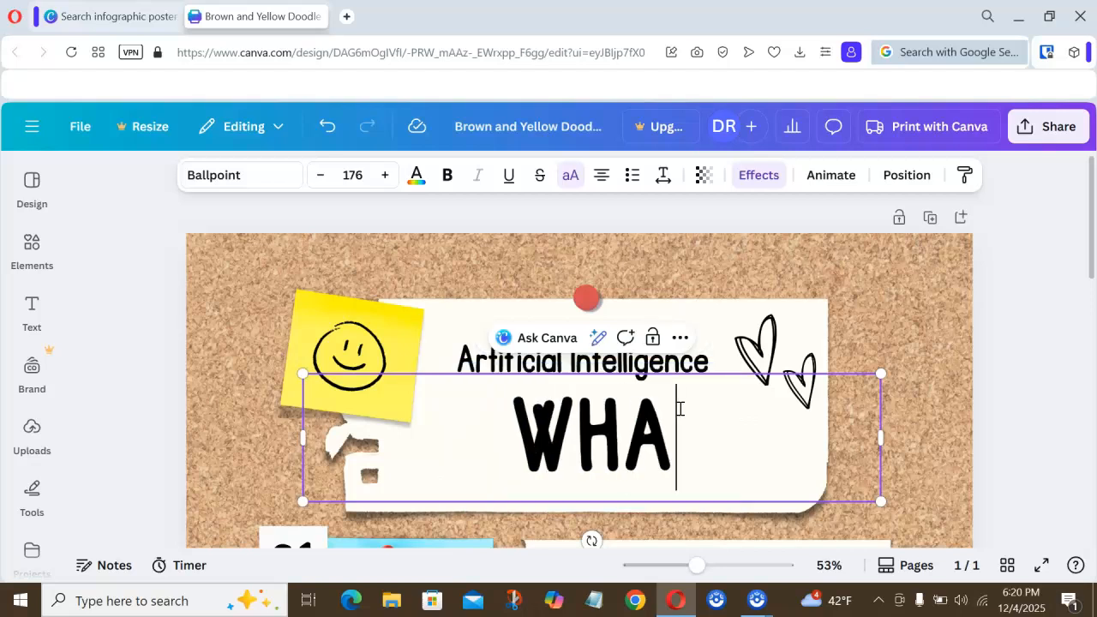
{"action": "type", "text": "T I"}
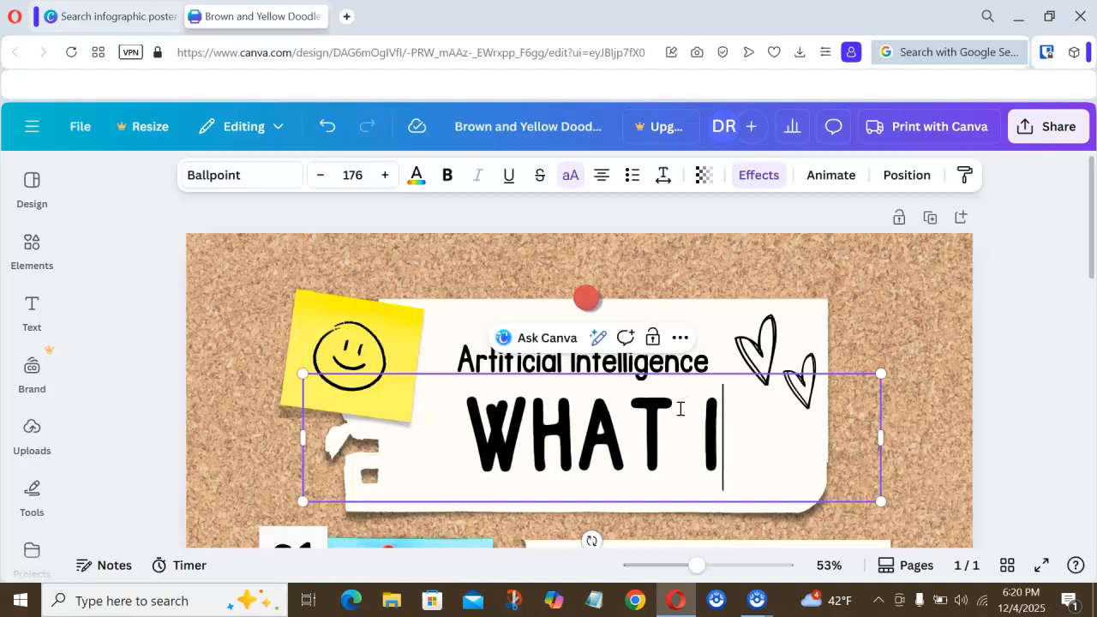
{"action": "type", "text": "S IT"}
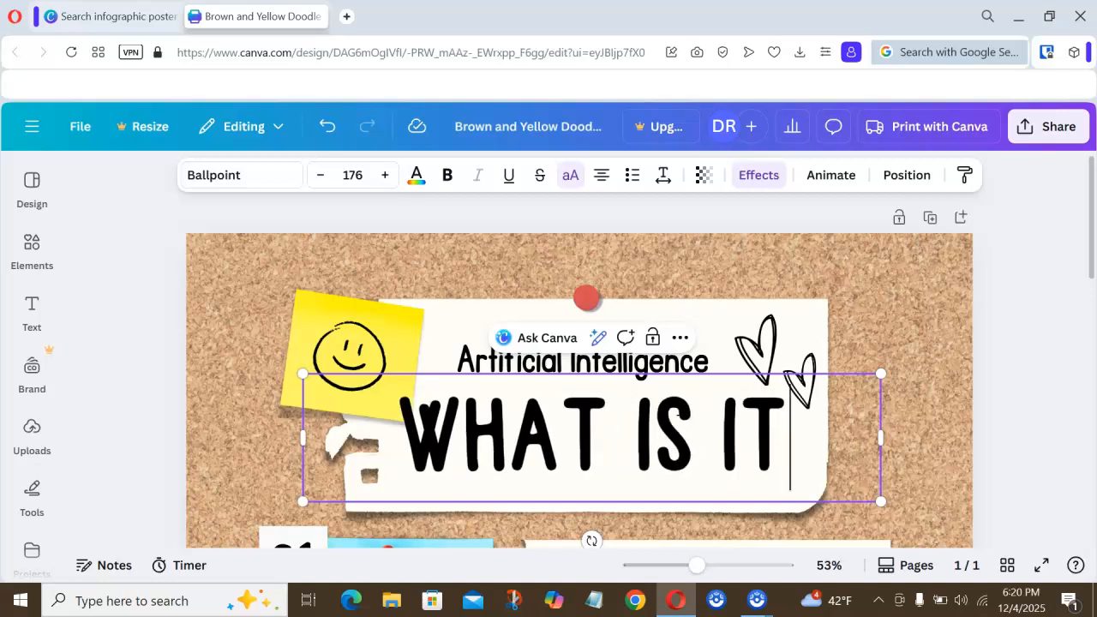
{"action": "type", "text": "?"}
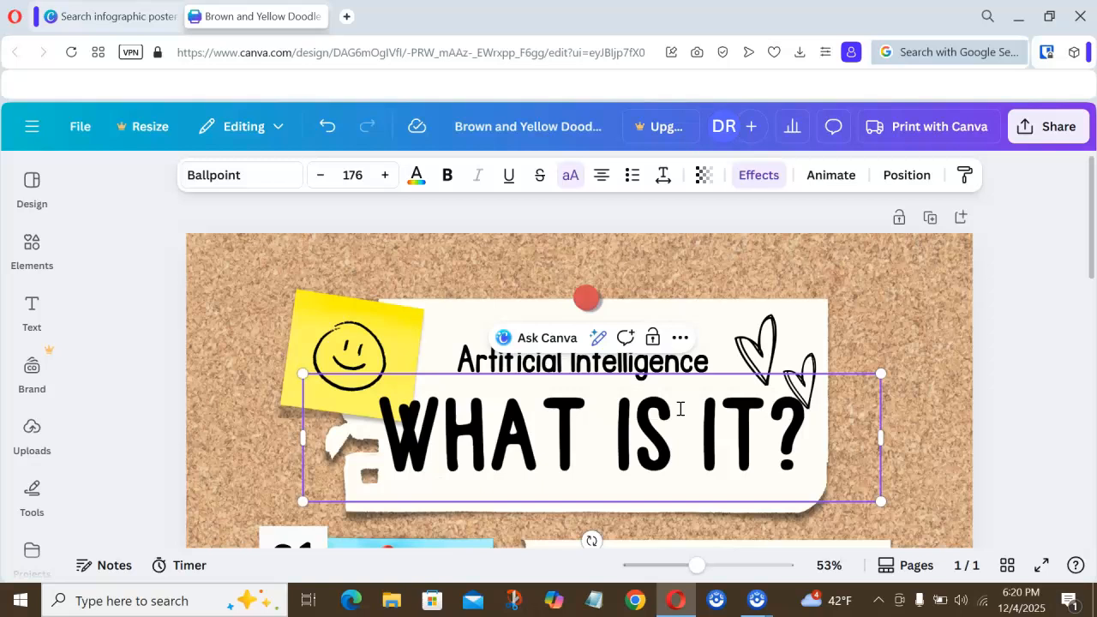
{"action": "left_click", "coordinate": [857, 304]}
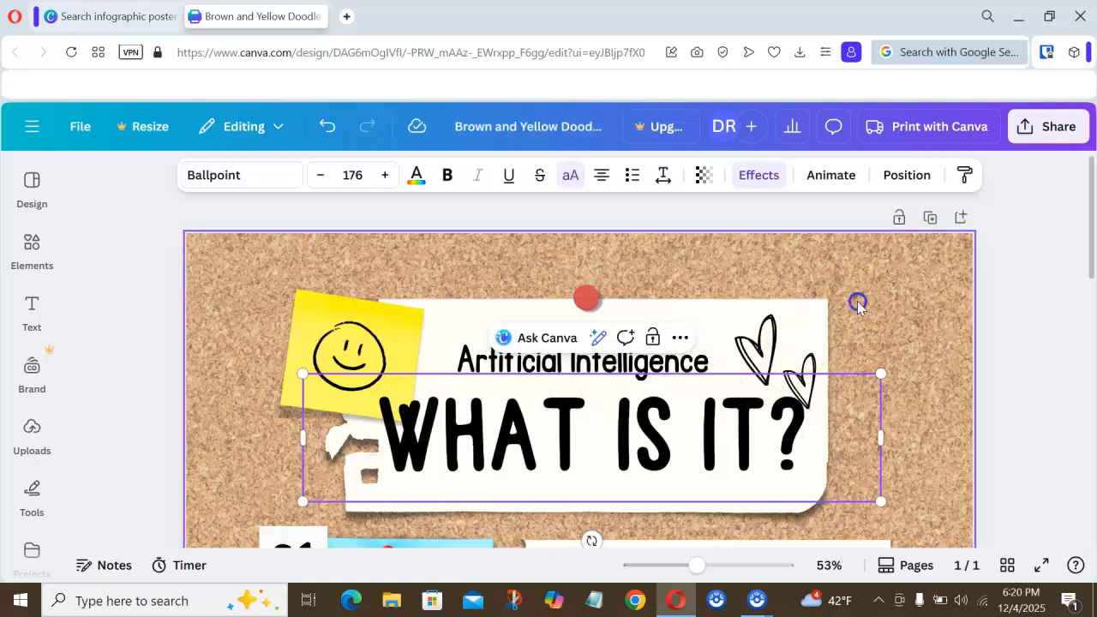
Save the edited poster design.
{"action": "scroll", "coordinate": [796, 363], "scroll_direction": "down", "scroll_amount": 4}
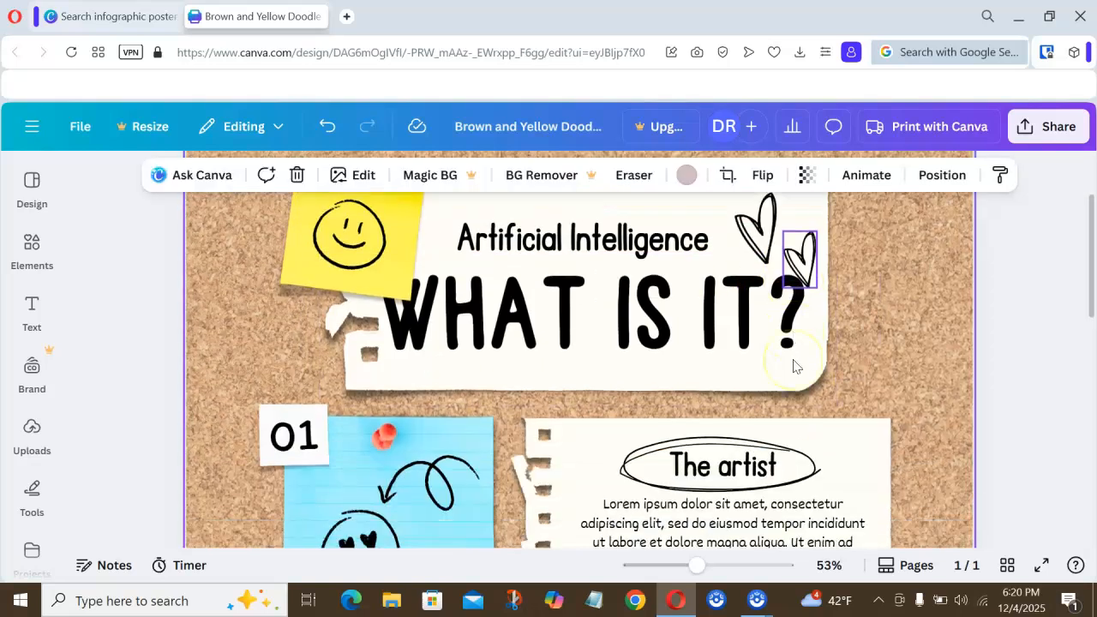
{"action": "scroll", "coordinate": [796, 367], "scroll_direction": "down", "scroll_amount": 1}
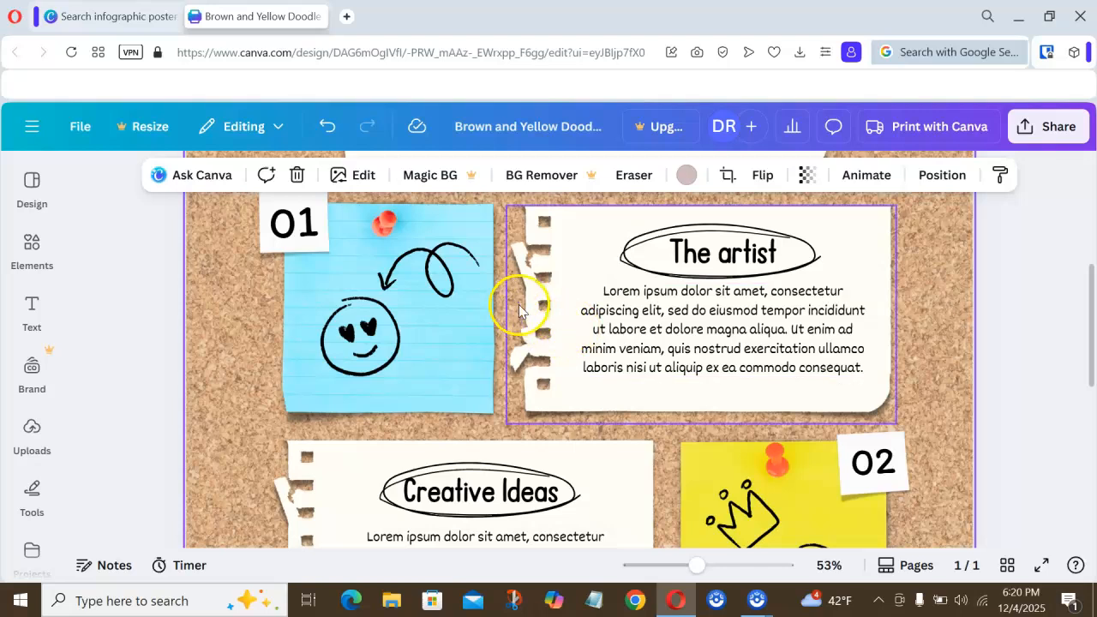
{"action": "scroll", "coordinate": [516, 305], "scroll_direction": "up", "scroll_amount": 8}
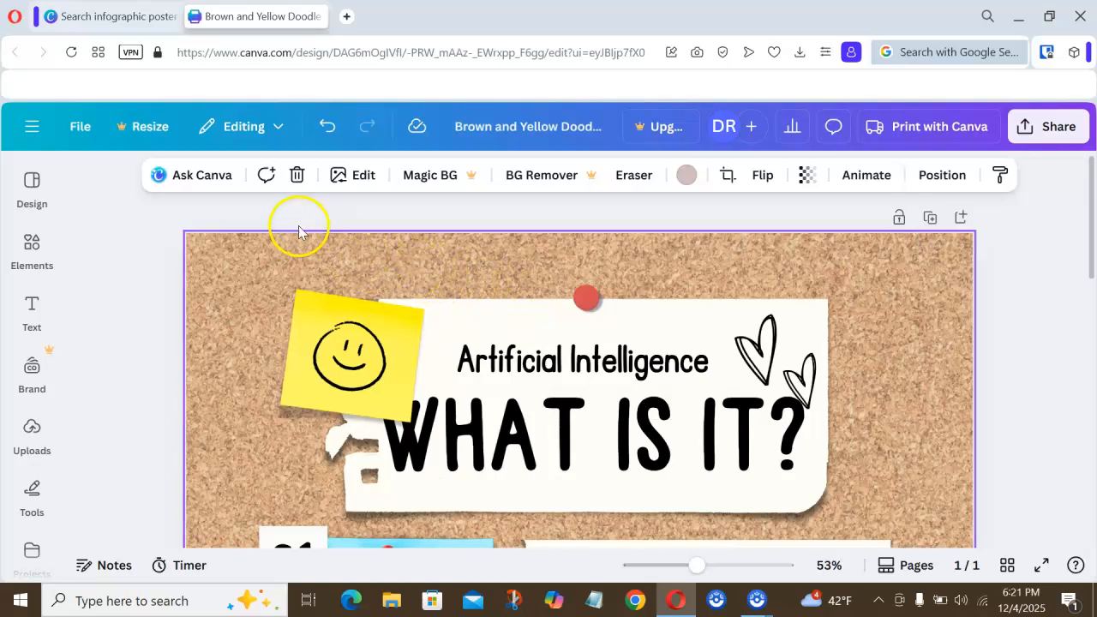
{"action": "left_click", "coordinate": [81, 129]}
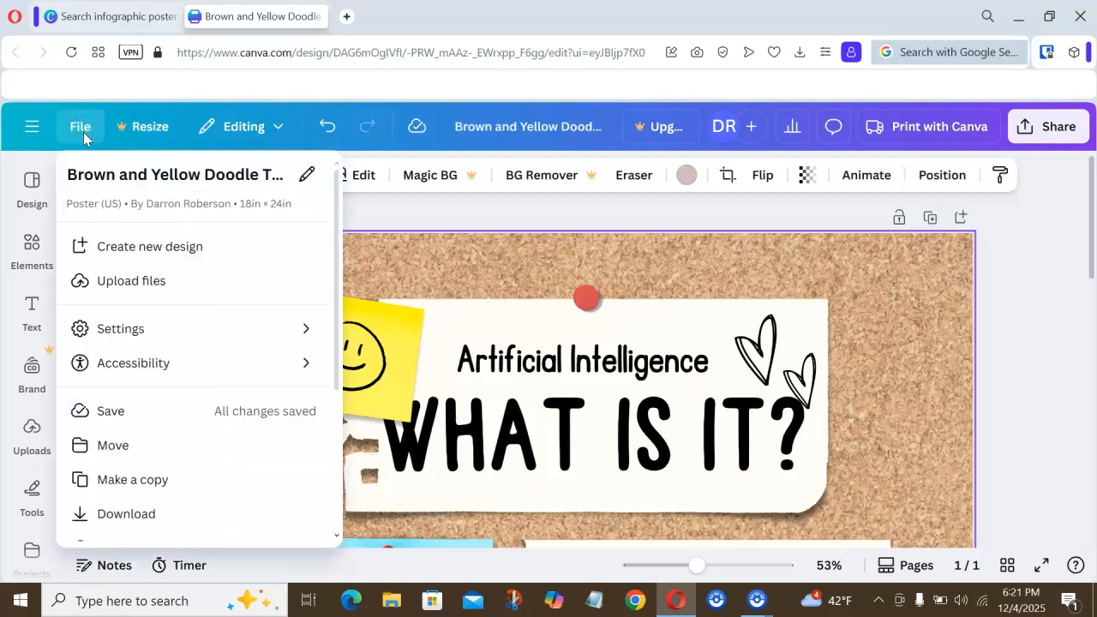
{"action": "mouse_move", "coordinate": [147, 364]}
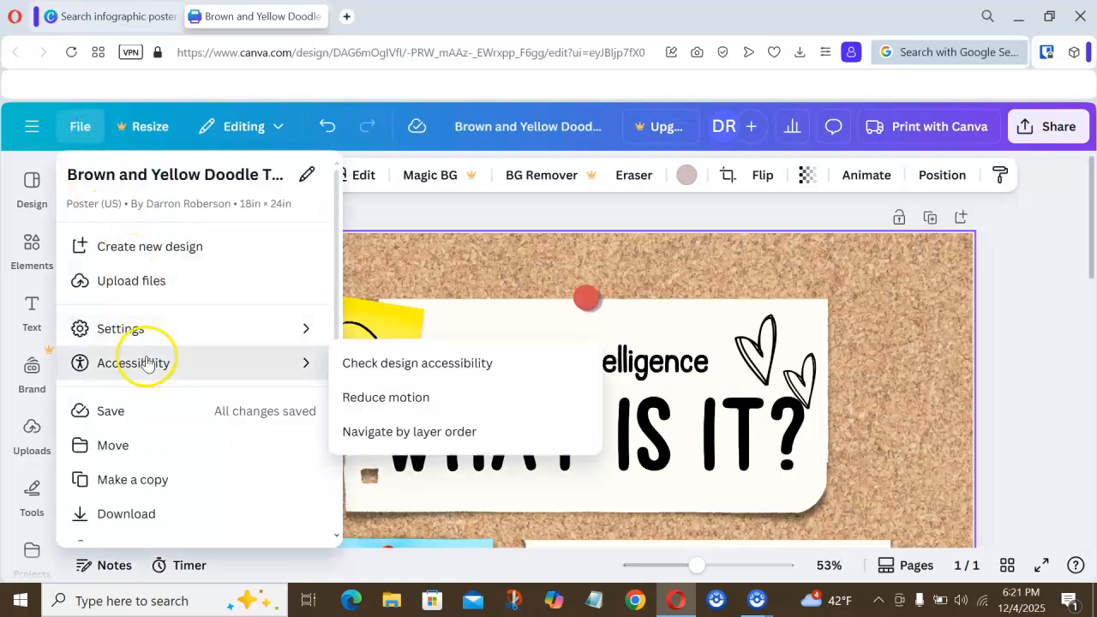
{"action": "left_click", "coordinate": [133, 416]}
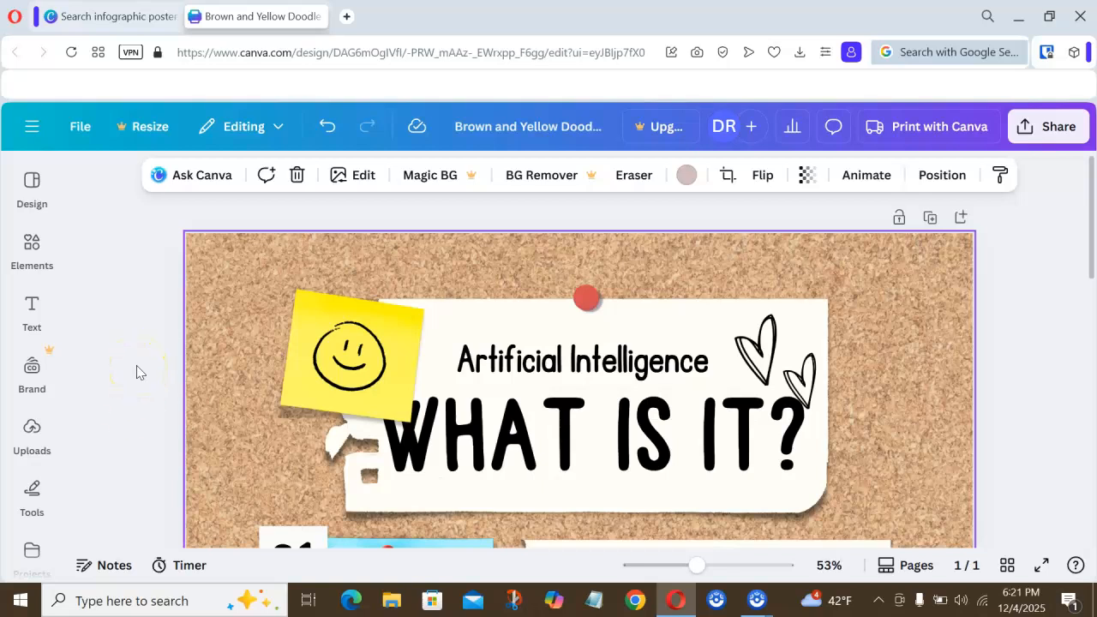
Open the download settings for the poster.
{"action": "scroll", "coordinate": [131, 341], "scroll_direction": "down", "scroll_amount": 5}
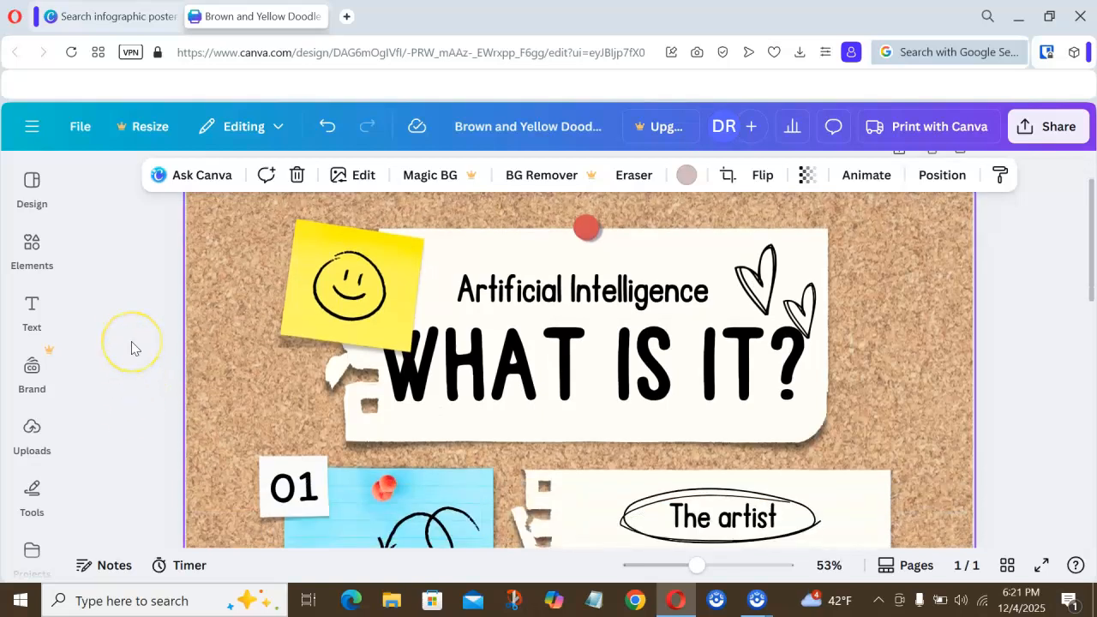
{"action": "scroll", "coordinate": [131, 348], "scroll_direction": "up", "scroll_amount": 3}
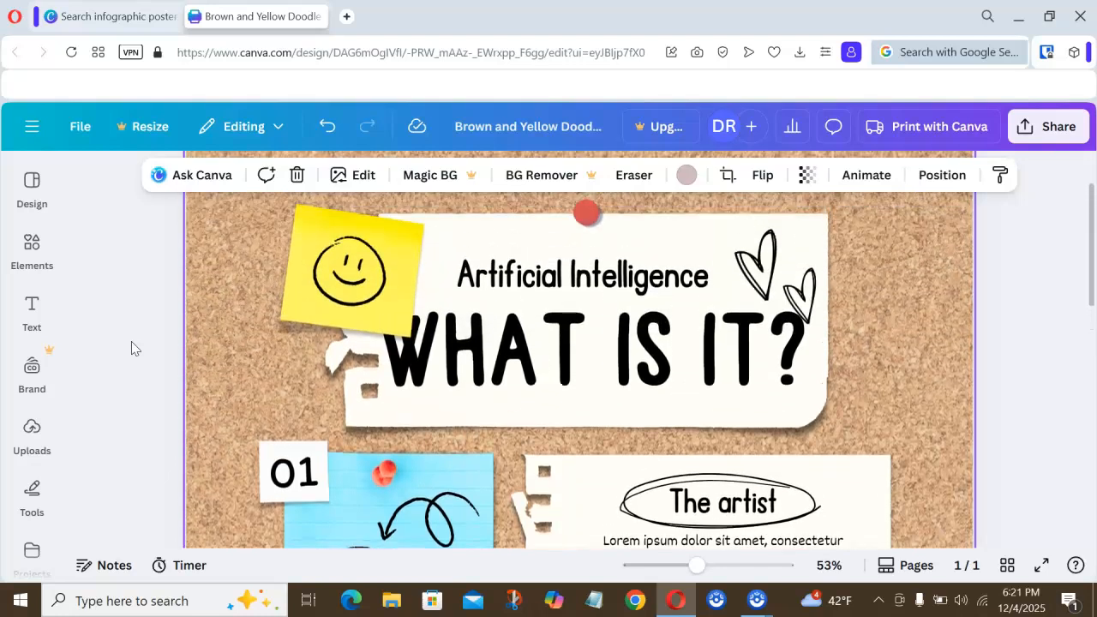
{"action": "left_click", "coordinate": [81, 129]}
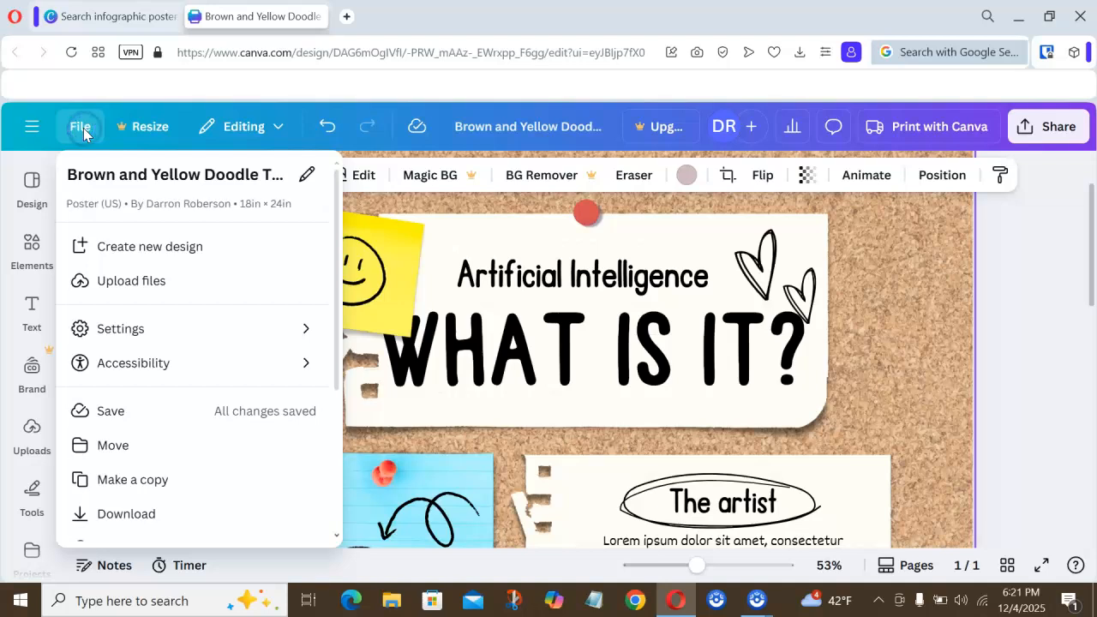
{"action": "mouse_move", "coordinate": [115, 328]}
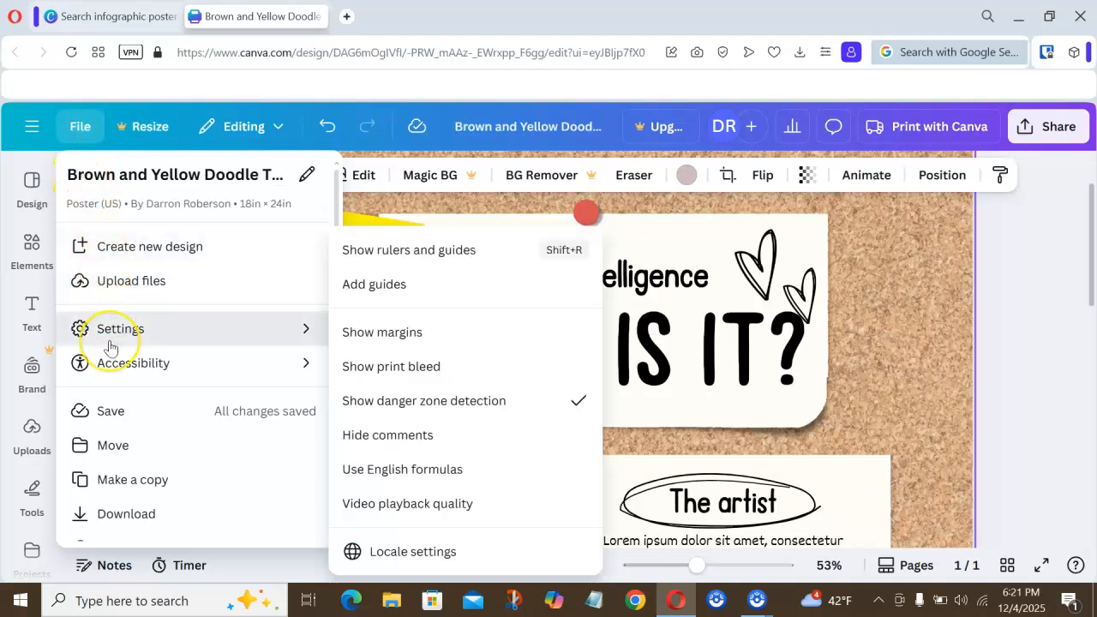
{"action": "scroll", "coordinate": [110, 347], "scroll_direction": "down", "scroll_amount": 2}
{"action": "scroll", "coordinate": [110, 347], "scroll_direction": "down", "scroll_amount": 1}
{"action": "scroll", "coordinate": [107, 355], "scroll_direction": "up", "scroll_amount": 3}
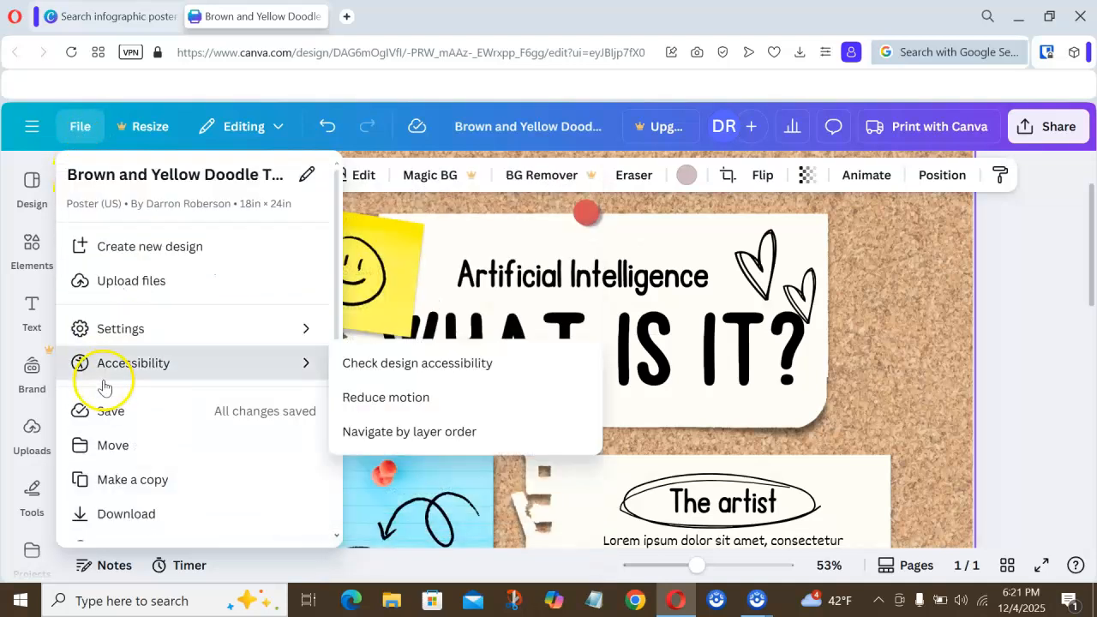
{"action": "scroll", "coordinate": [110, 486], "scroll_direction": "down", "scroll_amount": 2}
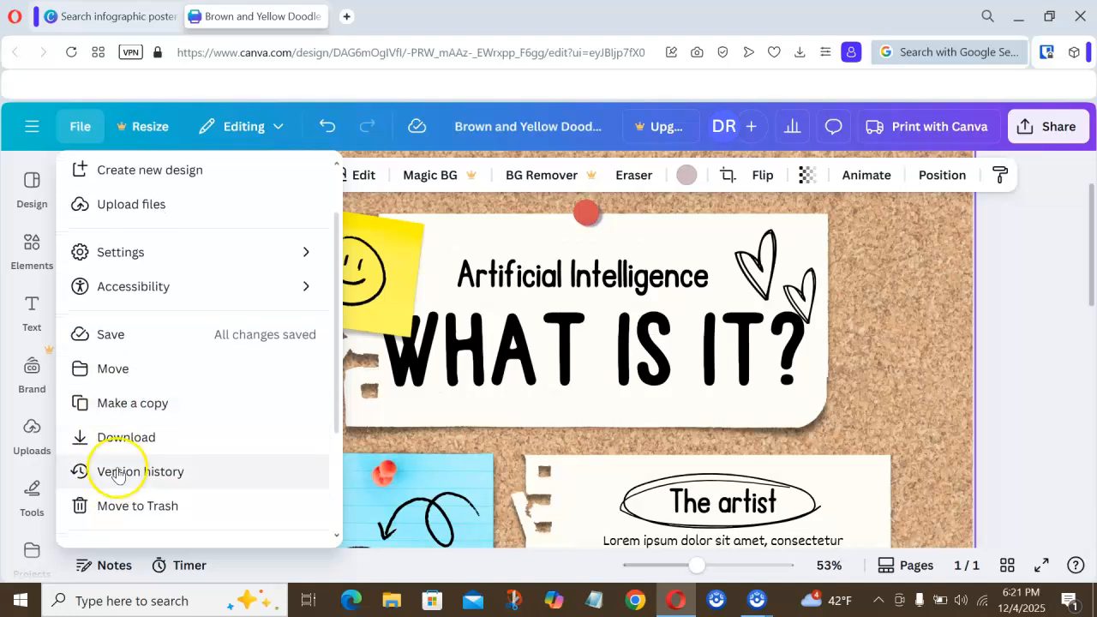
{"action": "left_click", "coordinate": [126, 450]}
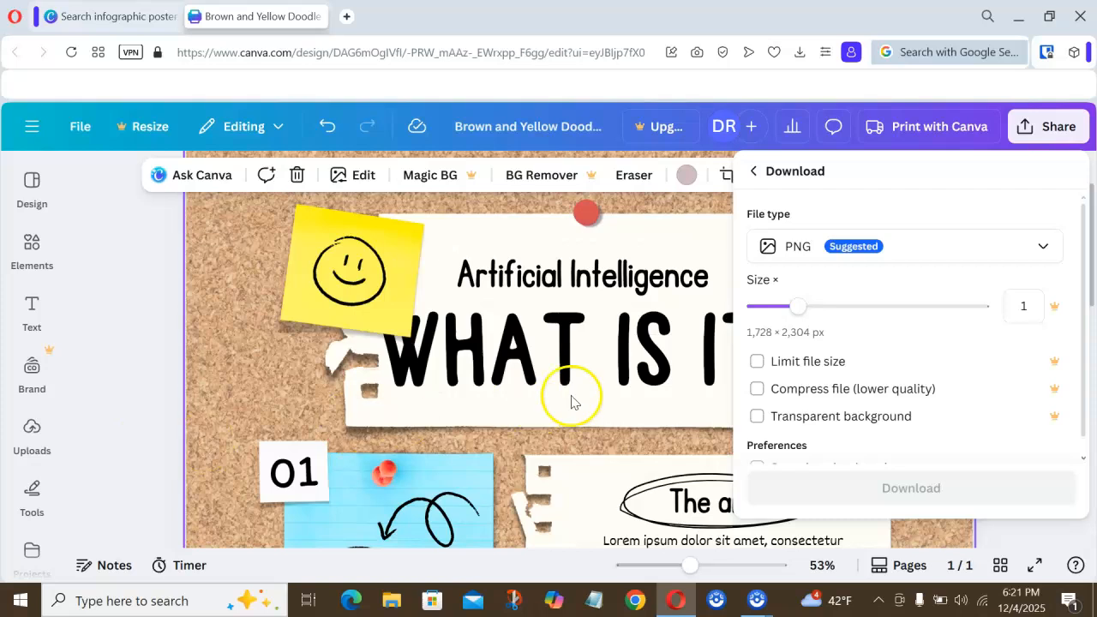
Start downloading the poster as a PNG at size 1, and cancel saving the file.
{"action": "left_click", "coordinate": [921, 249]}
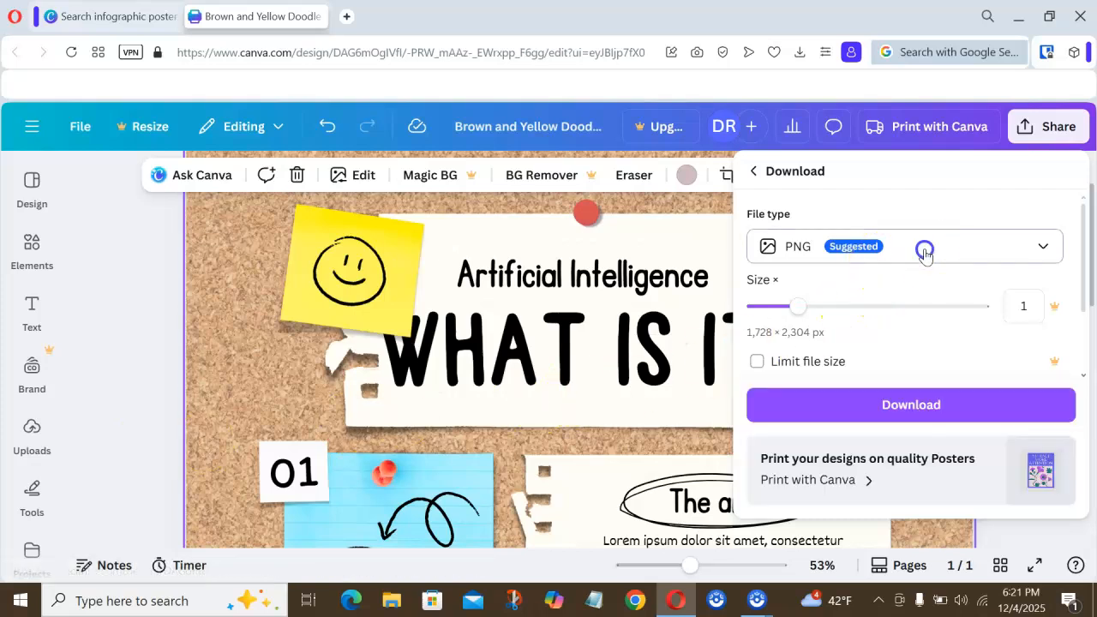
{"action": "left_click", "coordinate": [925, 250]}
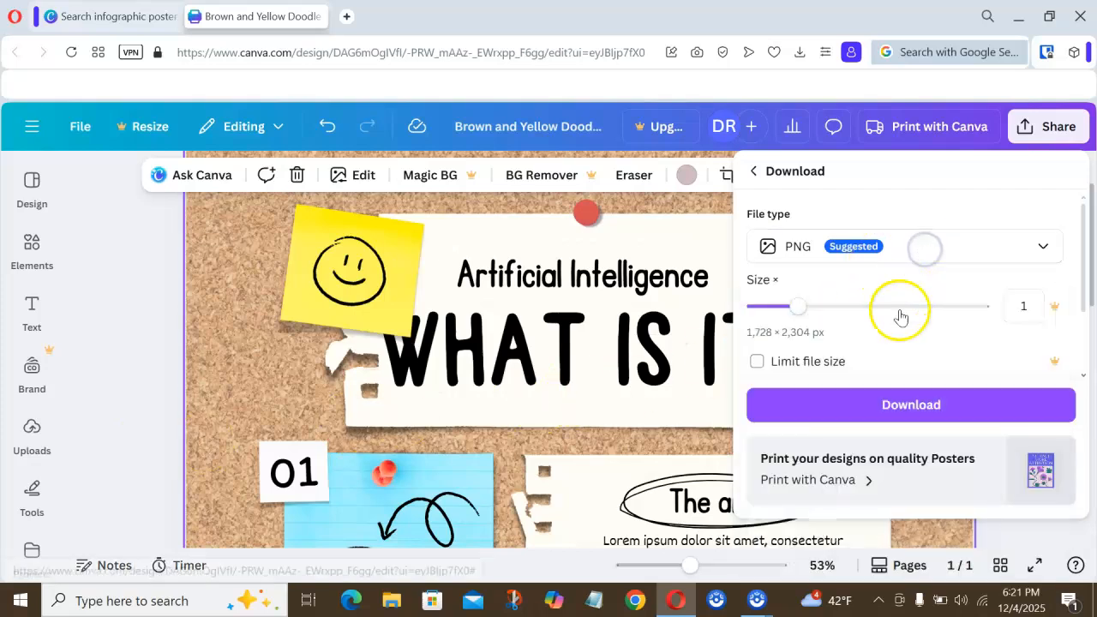
{"action": "scroll", "coordinate": [891, 351], "scroll_direction": "down", "scroll_amount": 1}
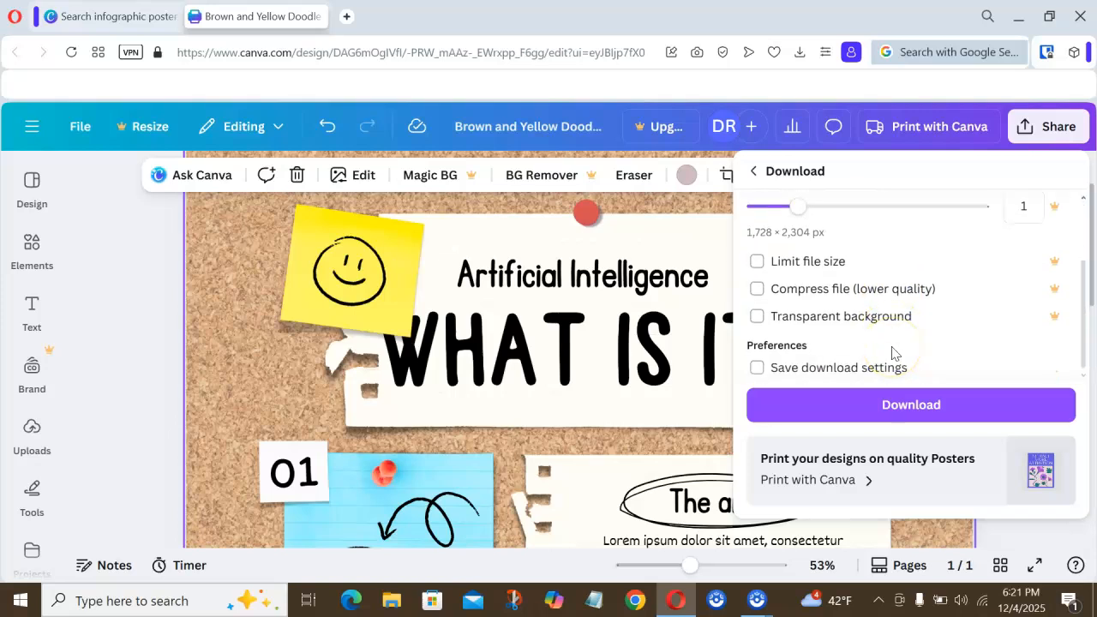
{"action": "scroll", "coordinate": [891, 351], "scroll_direction": "up", "scroll_amount": 2}
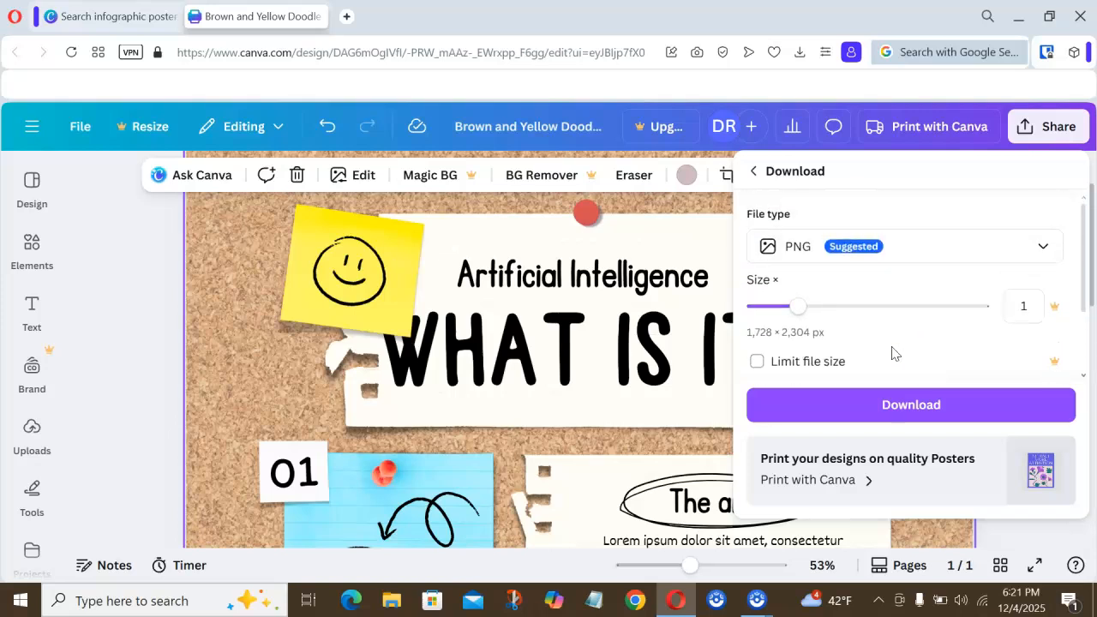
{"action": "left_click", "coordinate": [889, 399]}
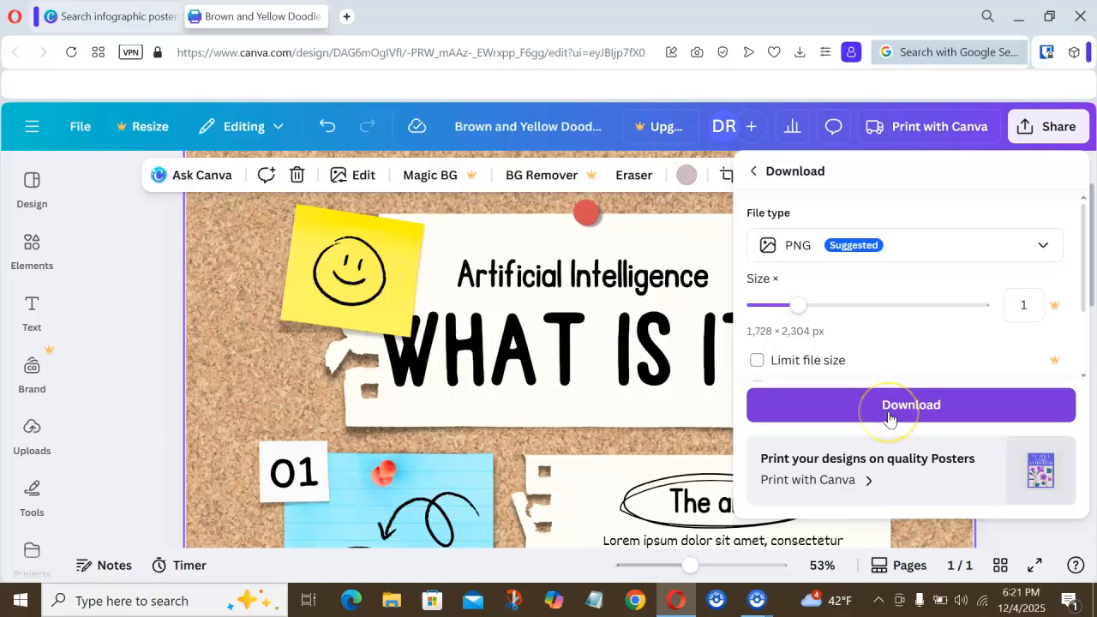
{"action": "left_click", "coordinate": [888, 417]}
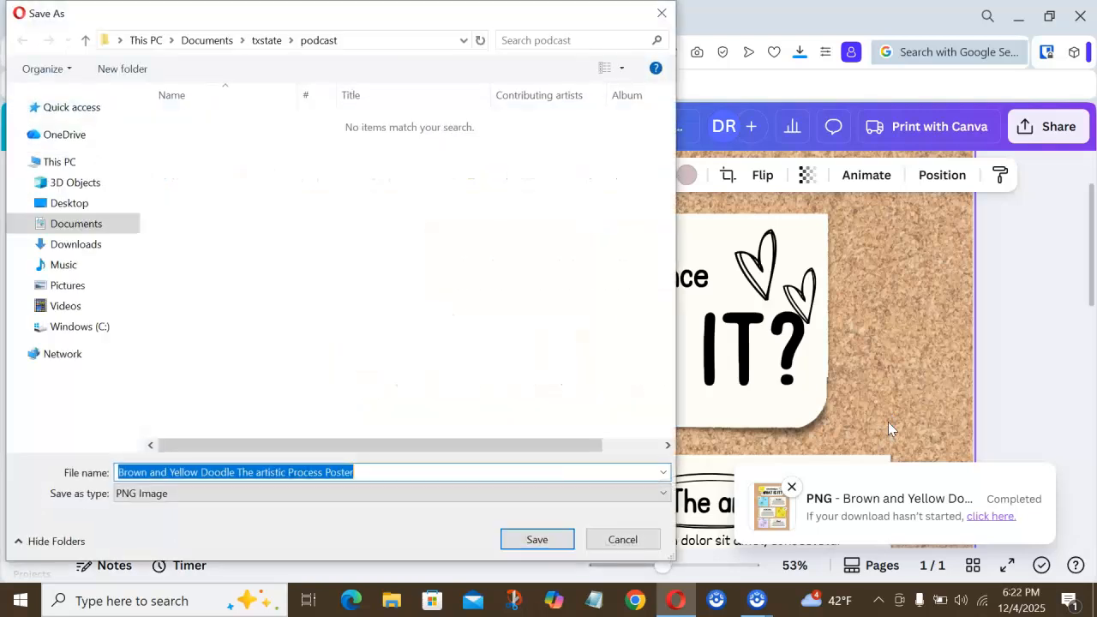
{"action": "left_click", "coordinate": [628, 540]}
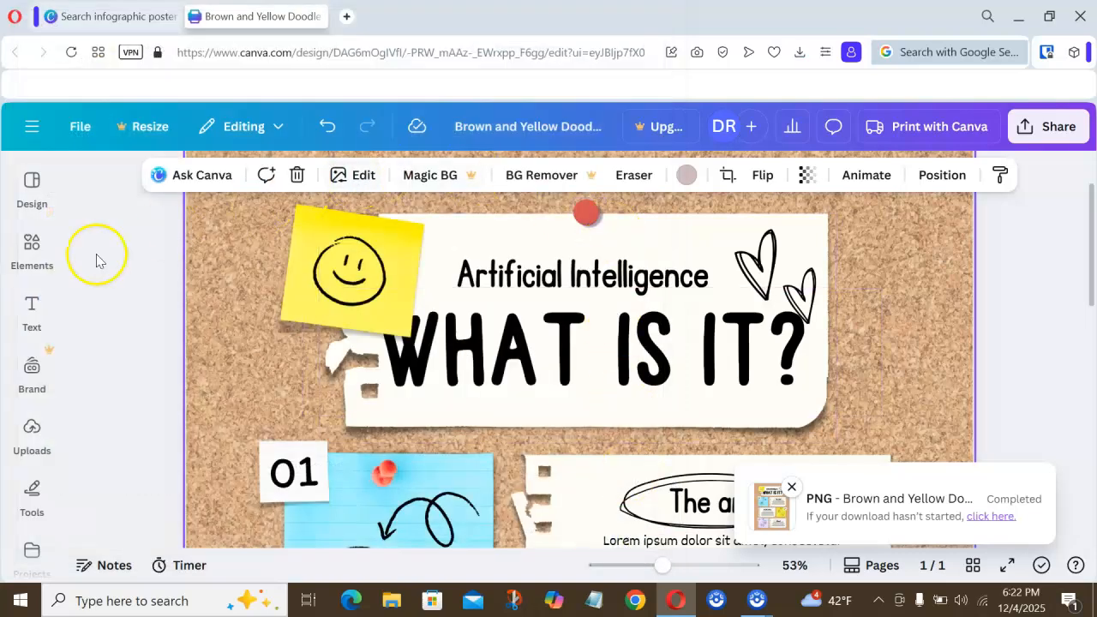
Open the library of uploaded files.
{"action": "left_click", "coordinate": [33, 452]}
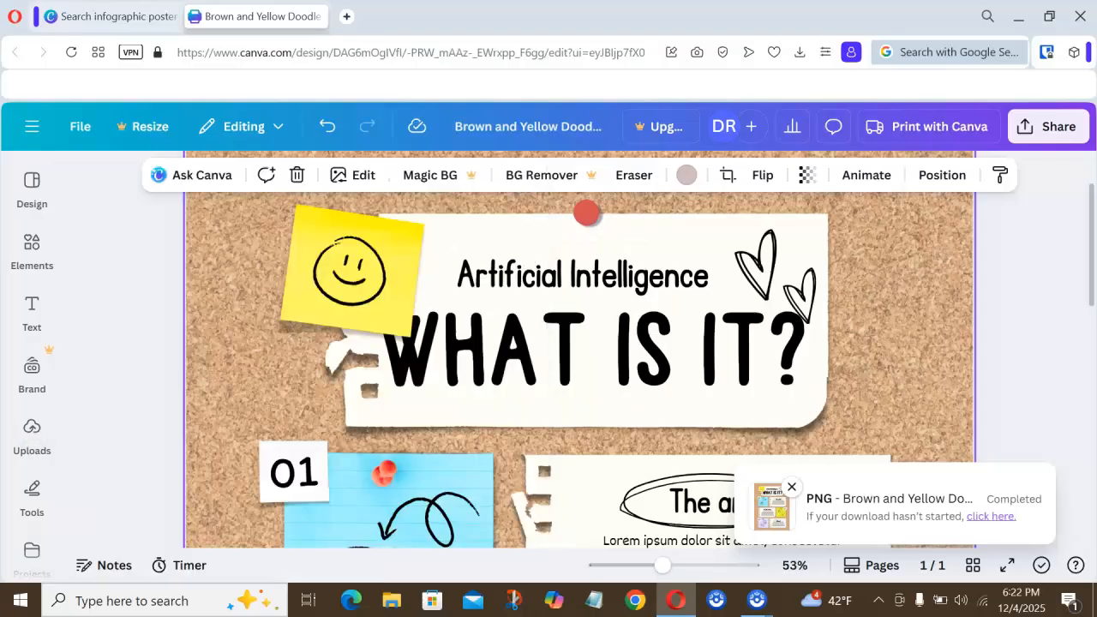